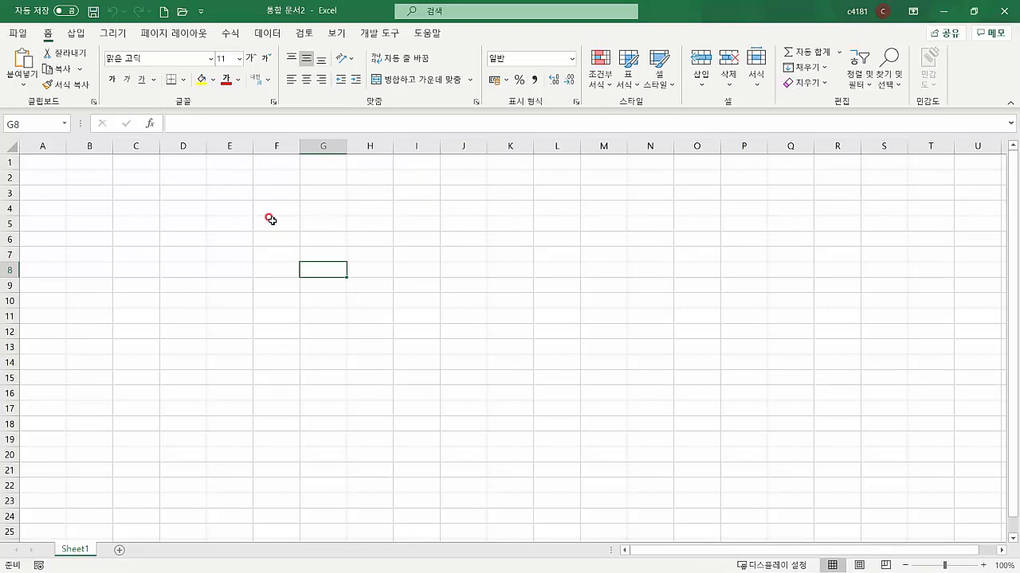
Select cells across the table (A1 to E8) and briefly edit in the formula bar
left_click(173, 203)
left_click(221, 268)
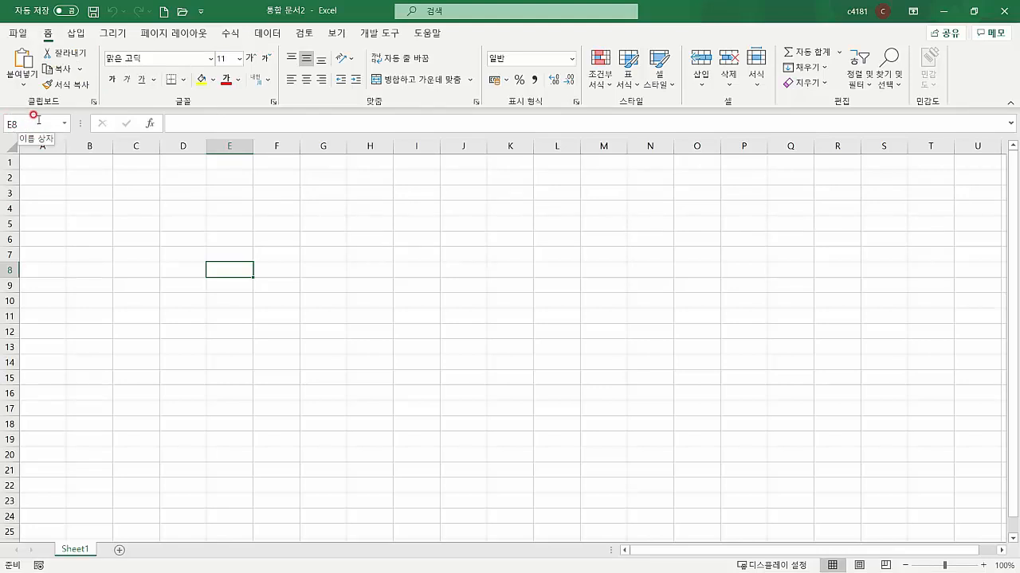
left_click(181, 124)
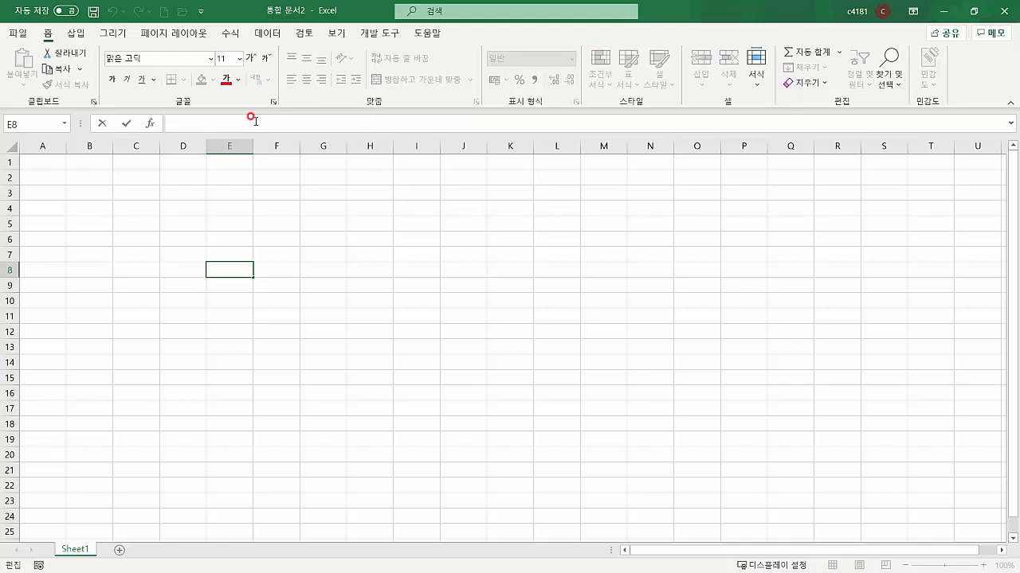
left_click(118, 192)
left_click(89, 190)
left_click(105, 195)
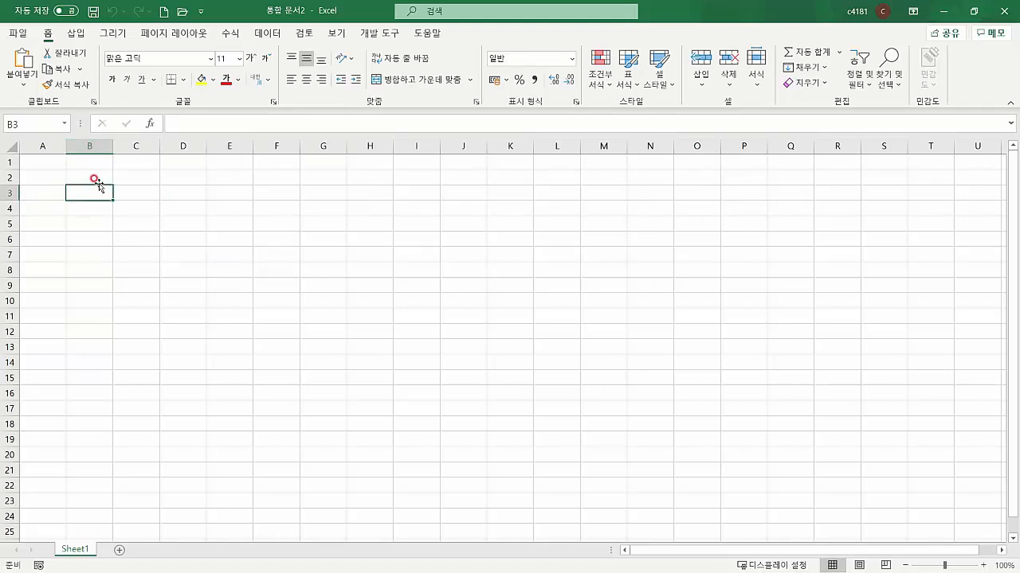
left_click(94, 179)
left_click(48, 163)
left_click(86, 164)
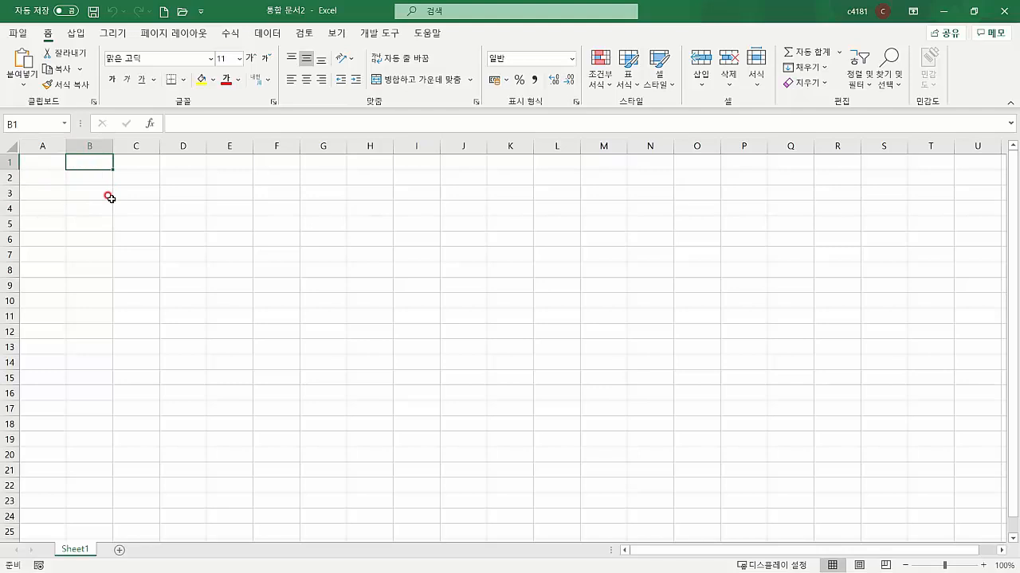
left_click(108, 196)
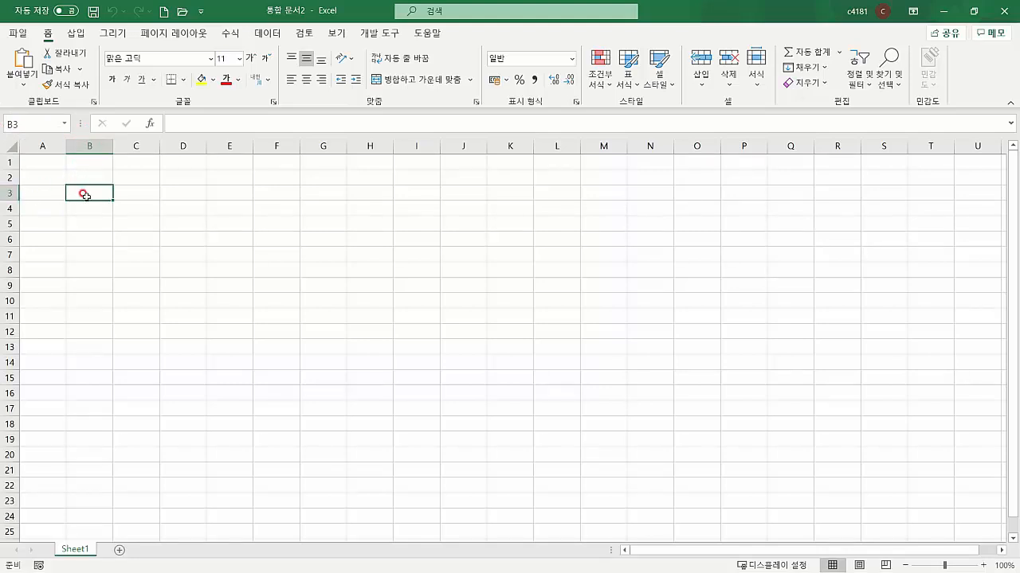
left_click(193, 236)
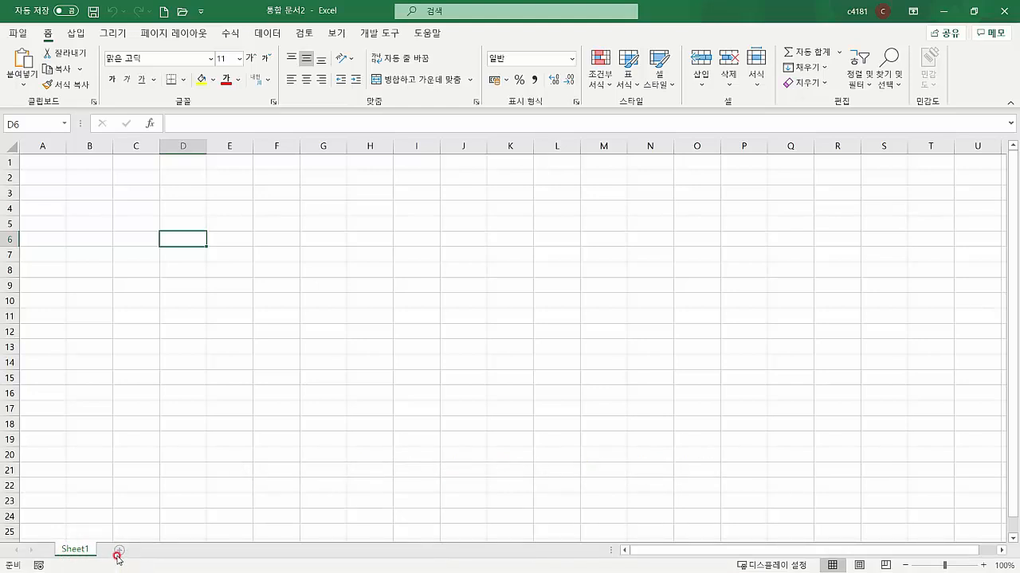
Add Sheet2, Sheet3 and Sheet4, then delete them so only Sheet1 remains
left_click(119, 552)
left_click(158, 551)
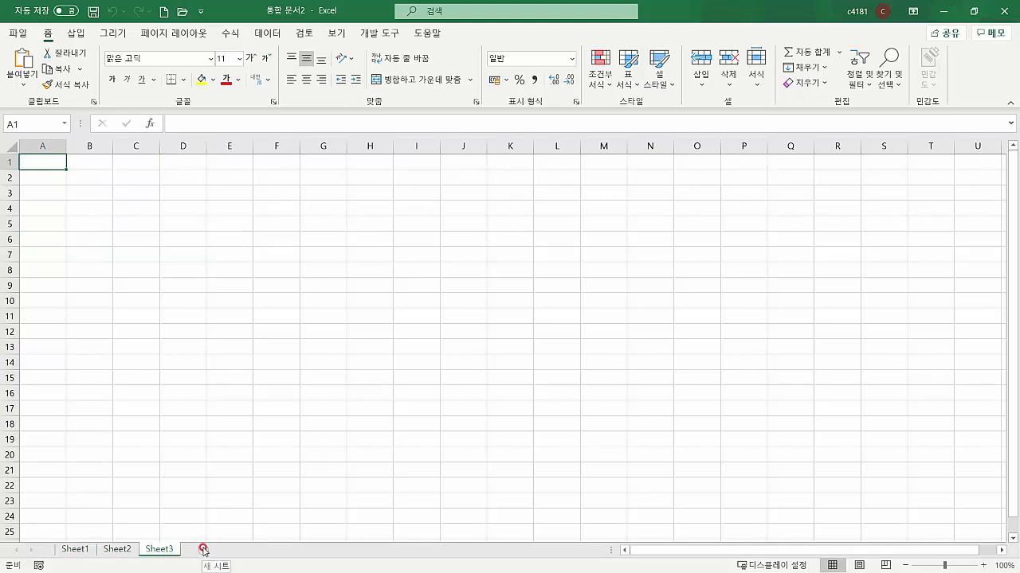
left_click(204, 551)
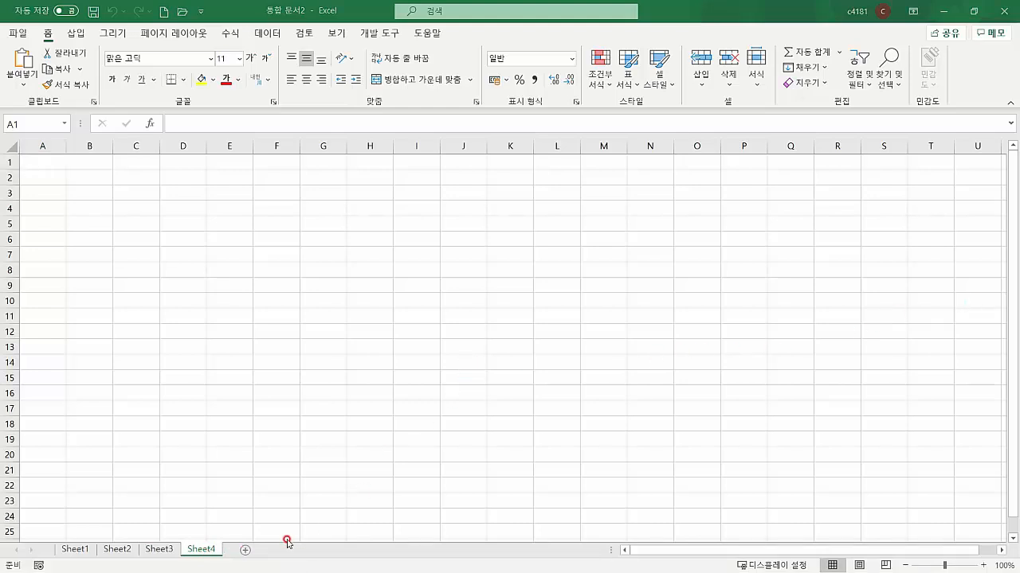
left_click(203, 551)
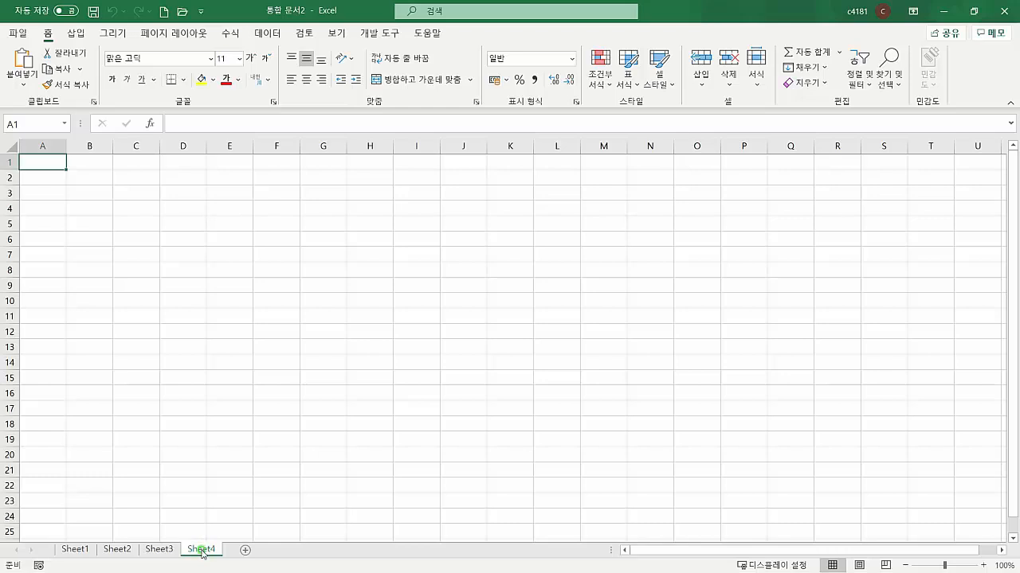
right_click(203, 549)
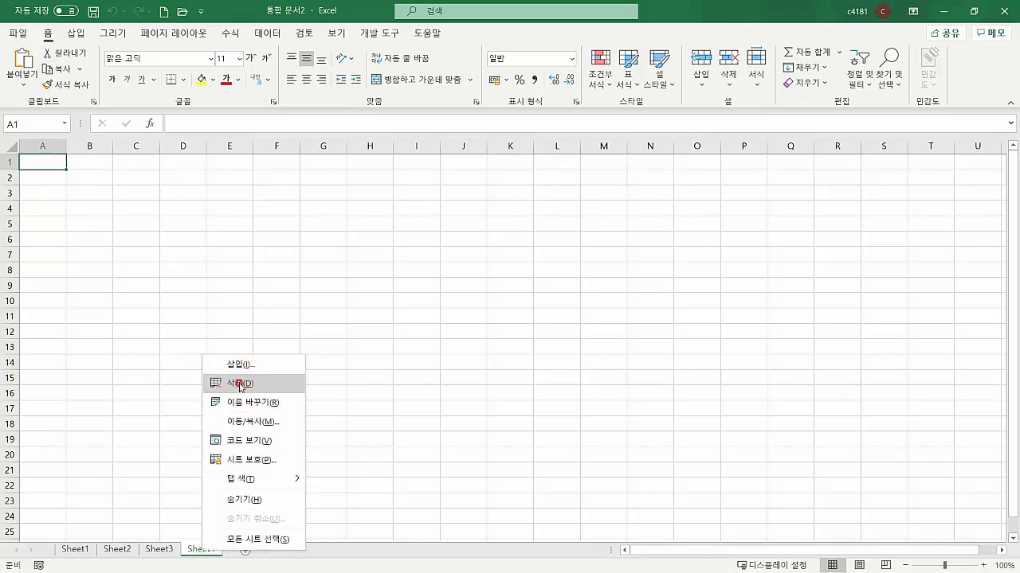
left_click(240, 384)
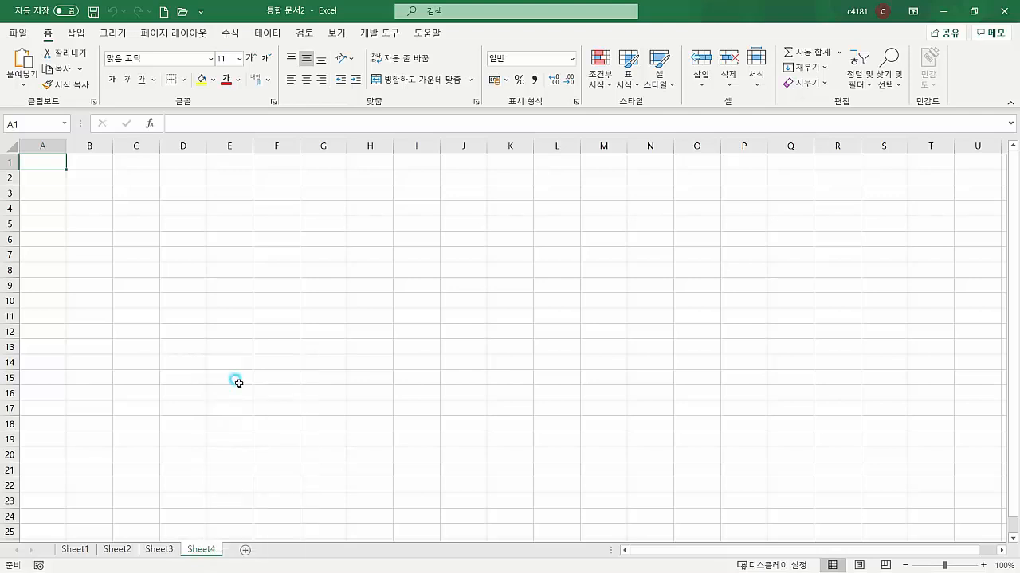
right_click(162, 550)
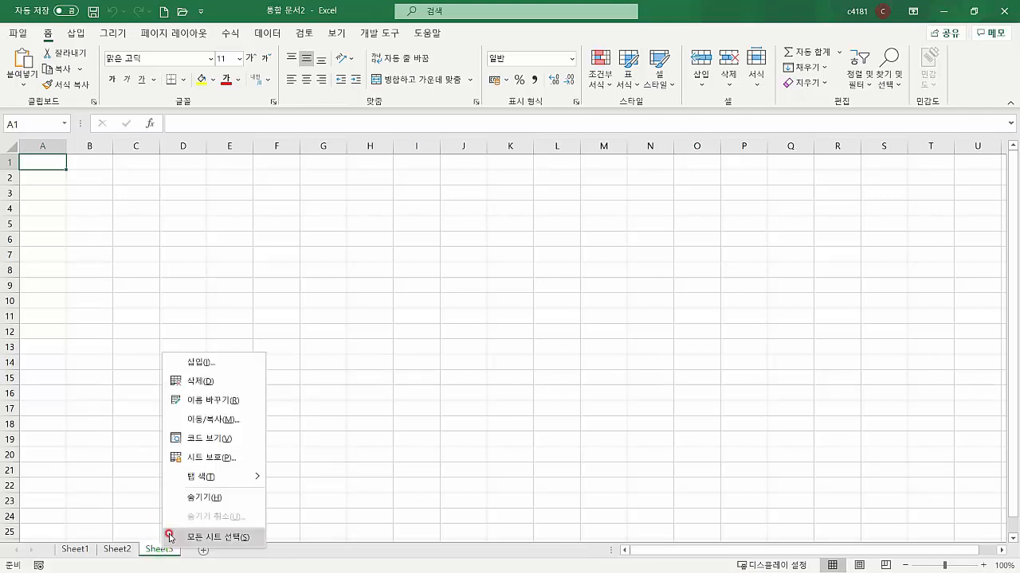
left_click(191, 382)
right_click(124, 549)
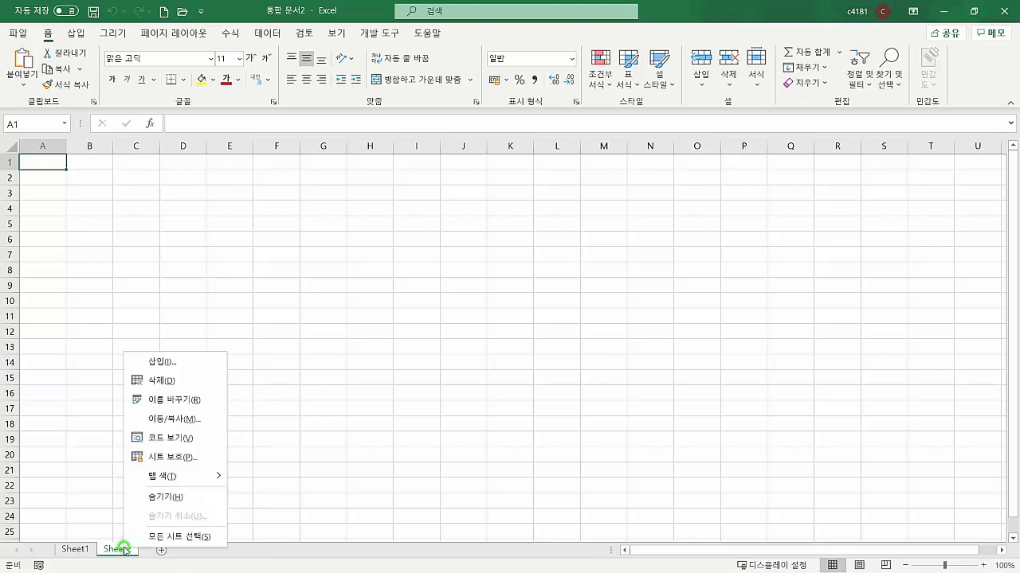
left_click(145, 381)
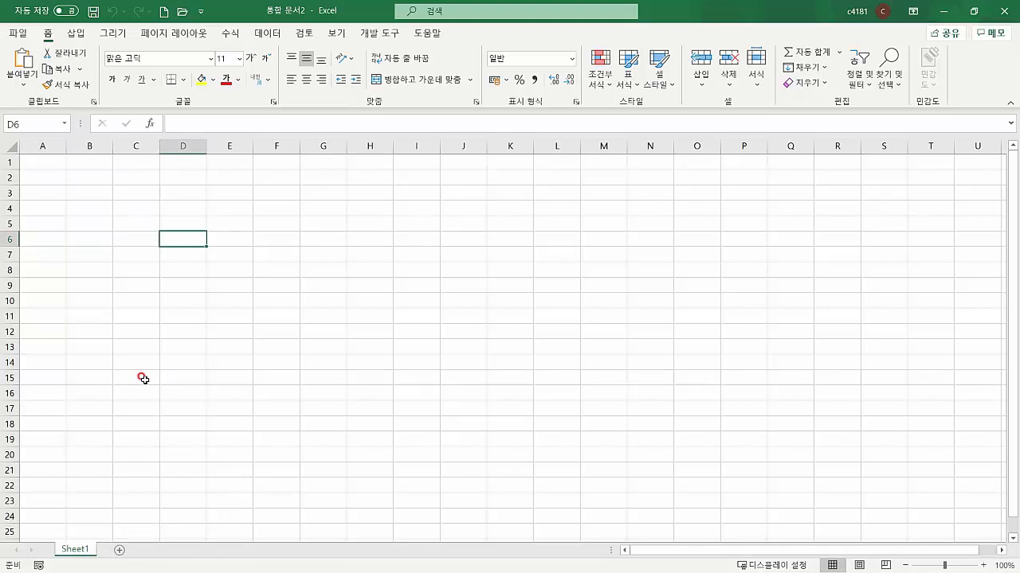
Rename Sheet1 to 연습 using Korean input
left_click(82, 521)
left_click(79, 548)
left_click(77, 551)
left_click(82, 551)
double_click(79, 549)
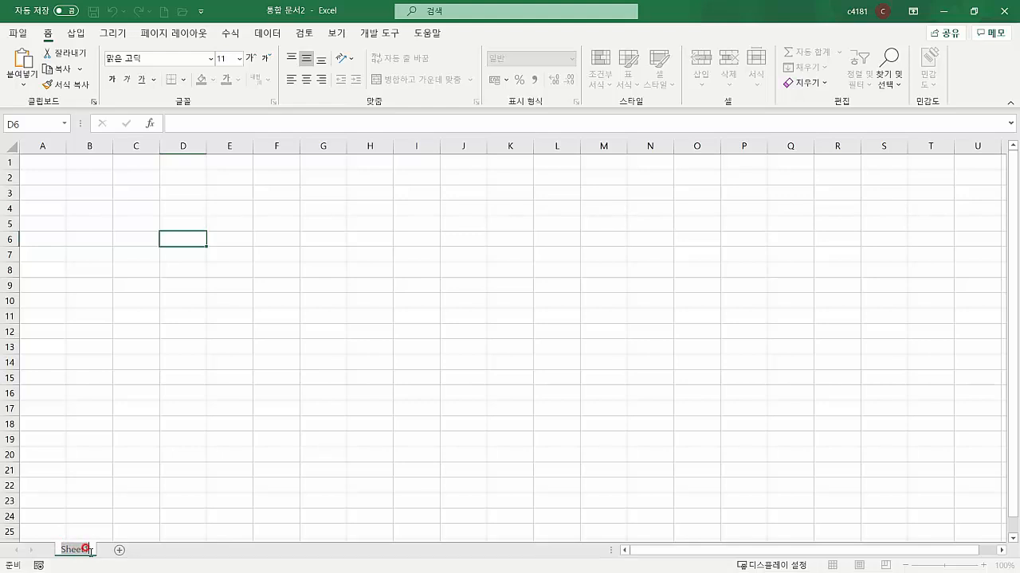
key("BackSpace")
type("dus")
key("BackSpace")
key("BackSpace")
key("BackSpace")
key("Hangul")
type("연습")
key("Return")
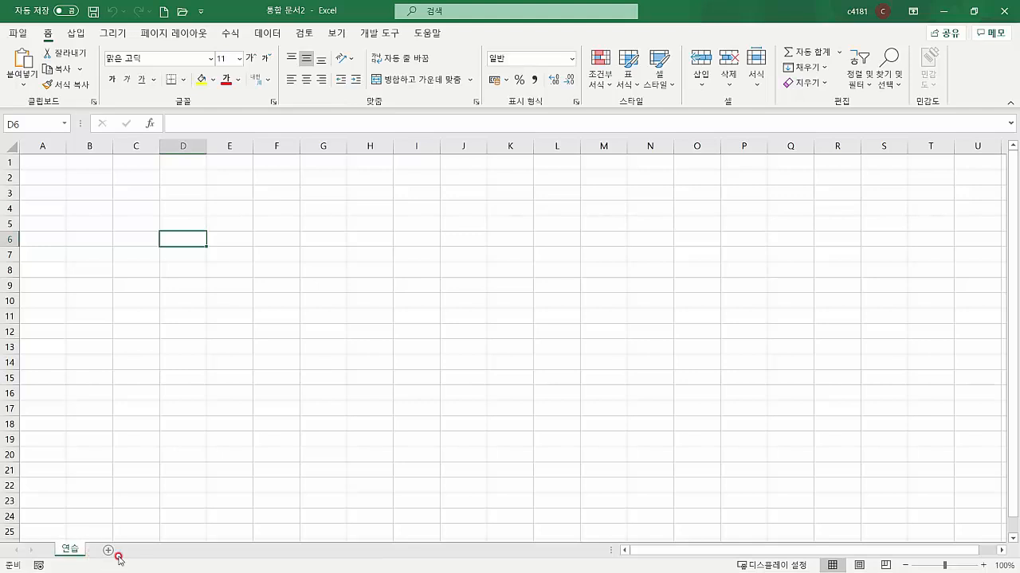
Add a new sheet after 연습 and rename it 연습2
left_click(109, 552)
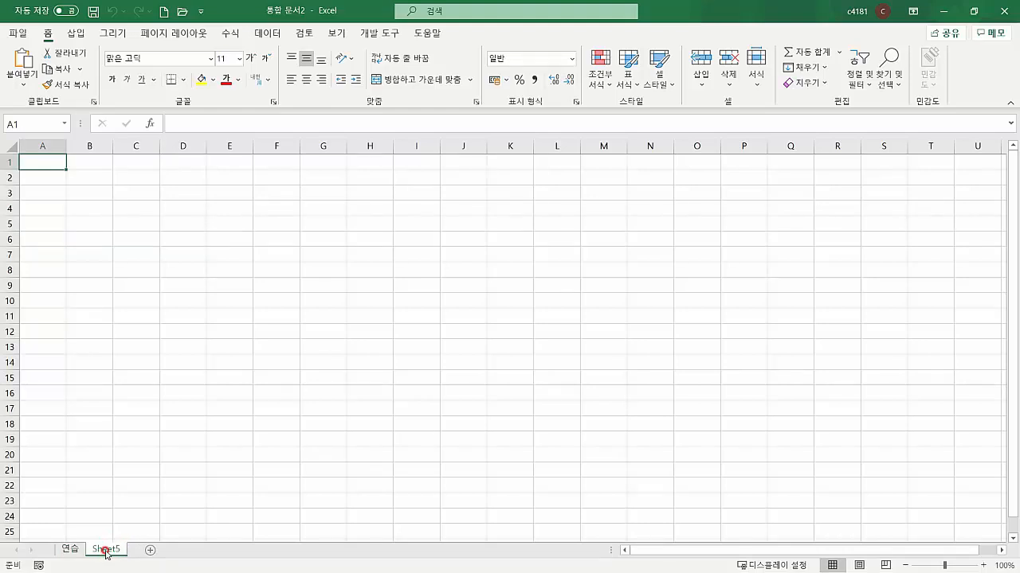
right_click(106, 551)
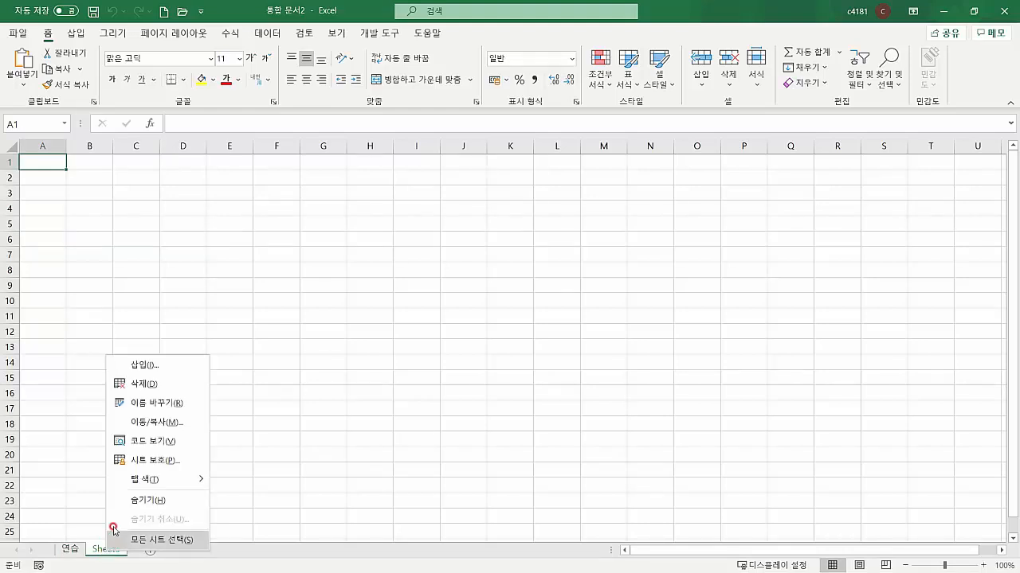
left_click(140, 402)
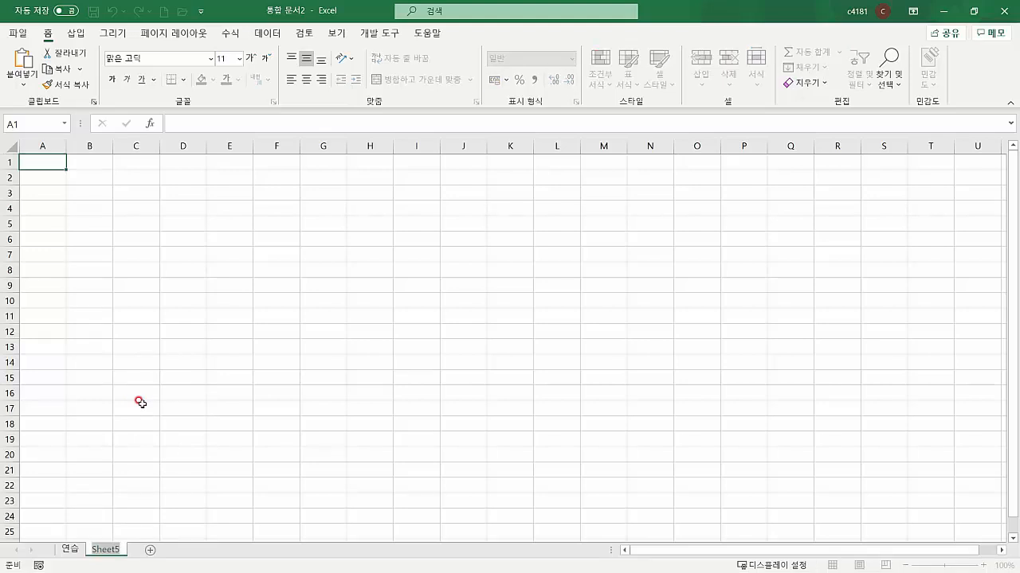
key("BackSpace")
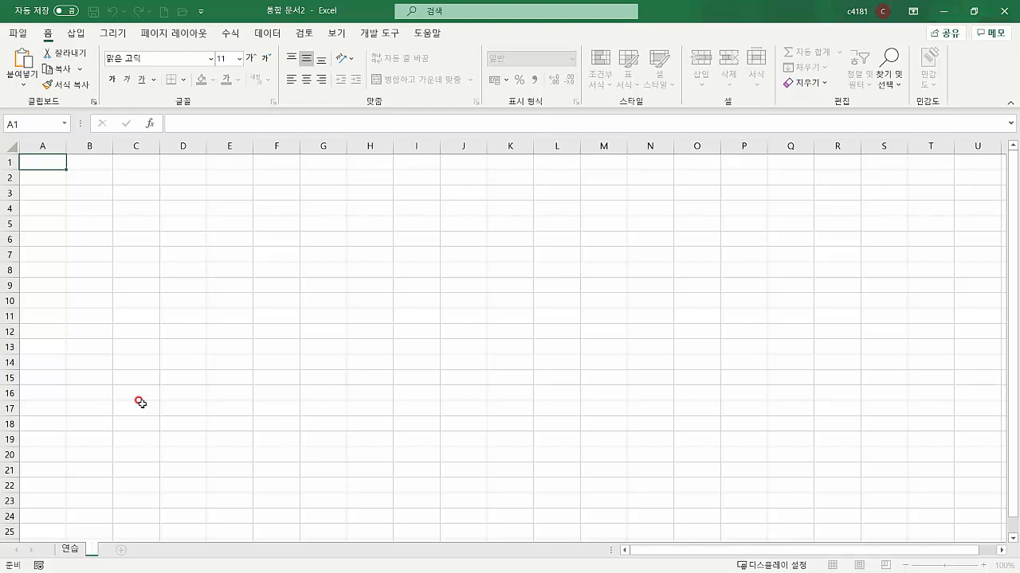
type("연습2")
key("Return")
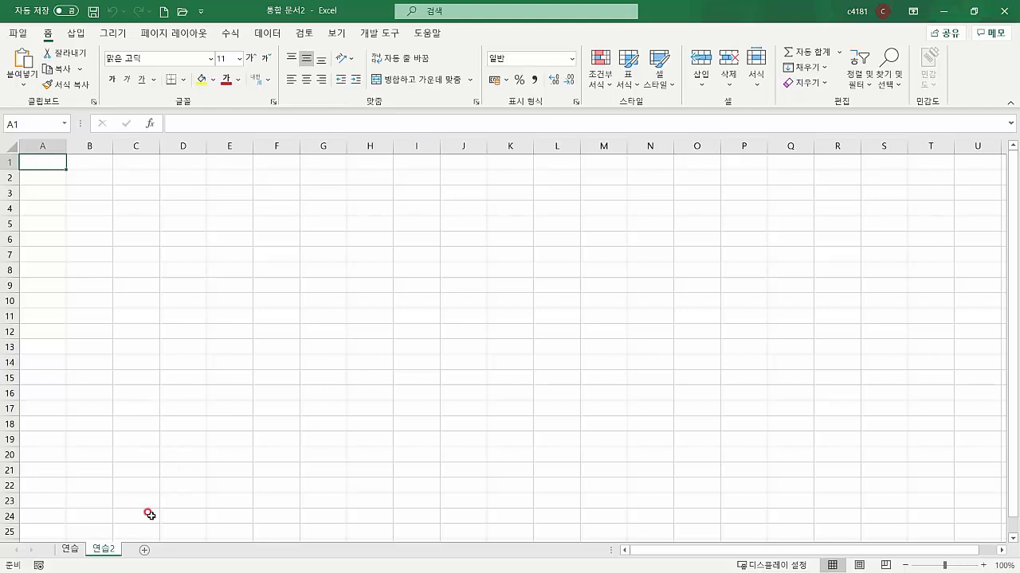
Colour the 연습 sheet tab red
left_click(73, 551)
left_click(104, 551)
left_click(81, 554)
left_click(102, 550)
left_click(70, 551)
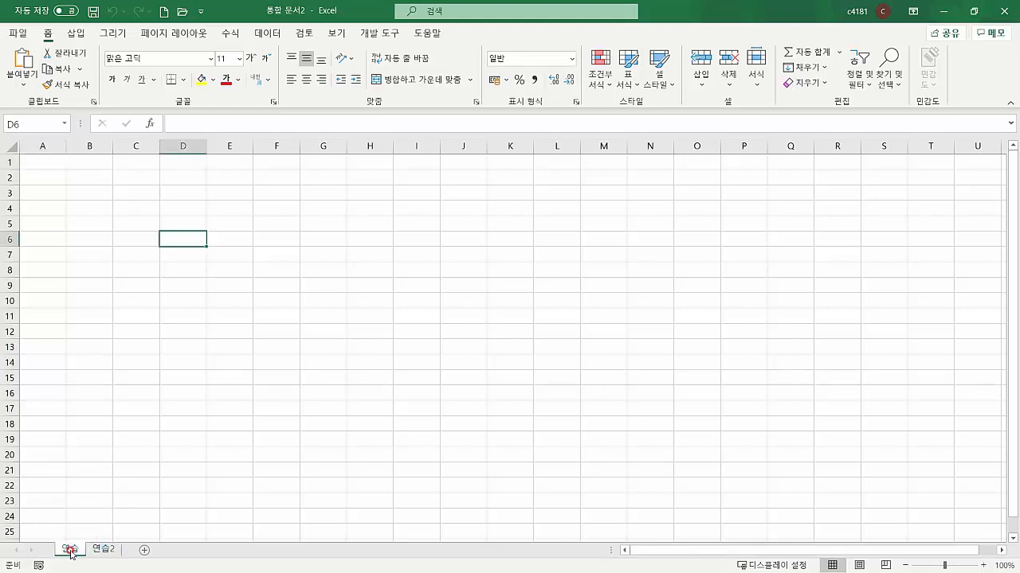
right_click(70, 551)
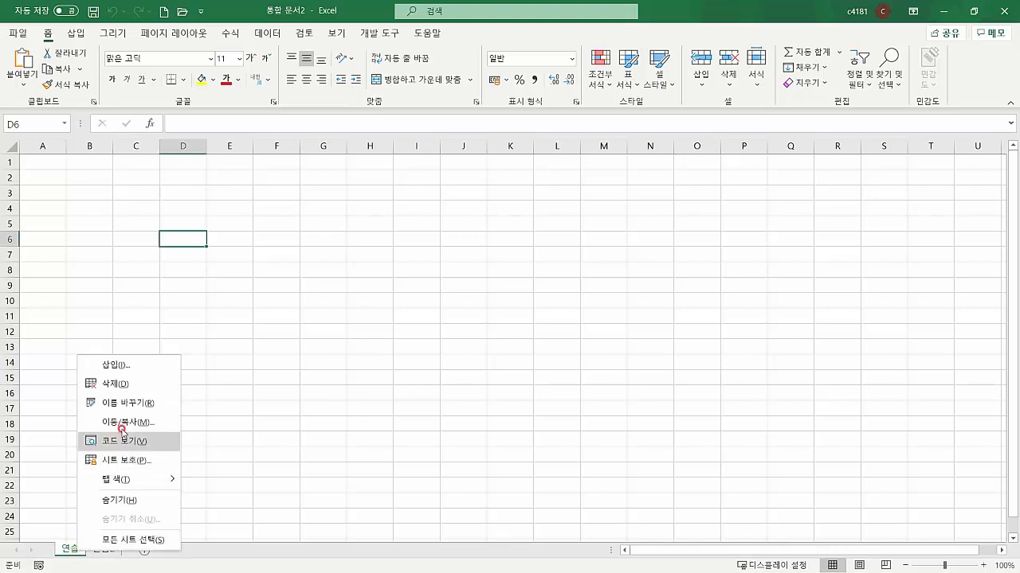
mouse_move(138, 485)
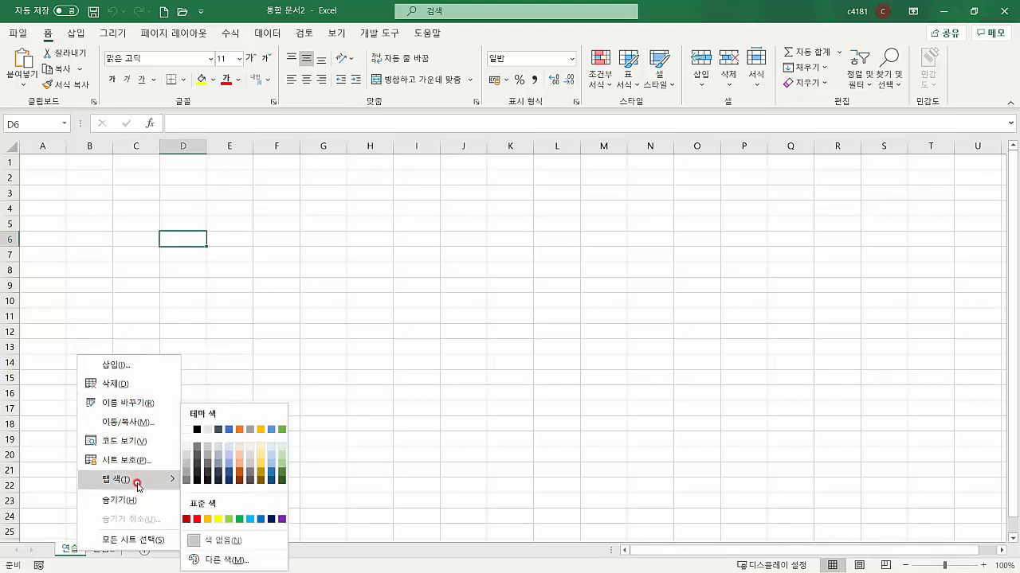
left_click(196, 519)
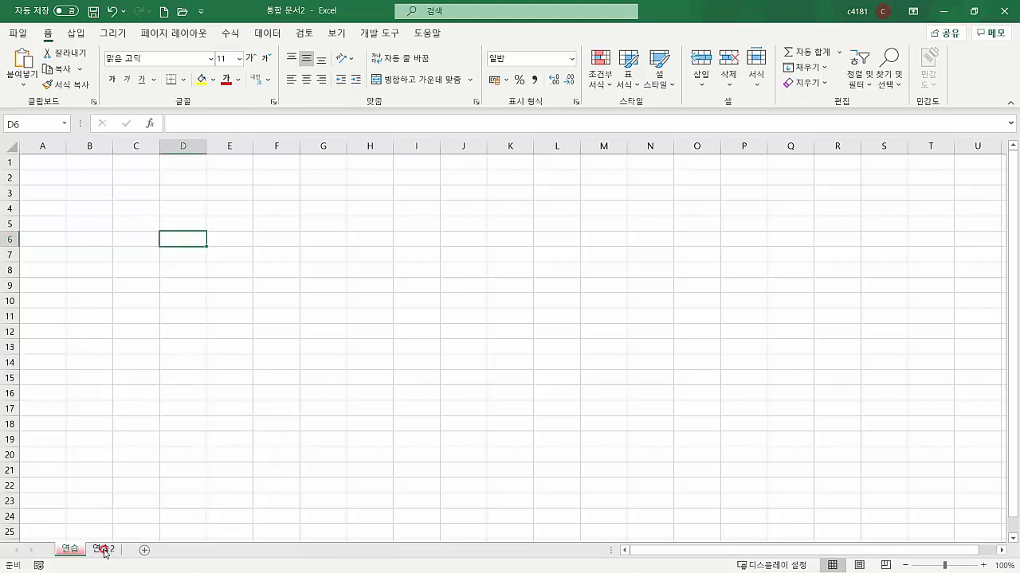
Colour the 연습2 sheet tab blue and check both tabs
left_click(98, 551)
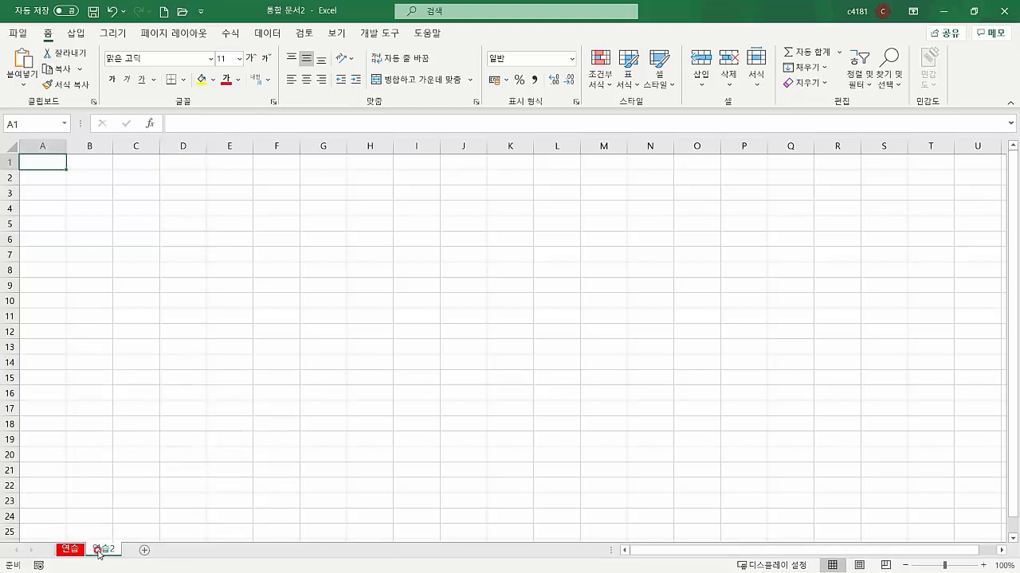
right_click(99, 553)
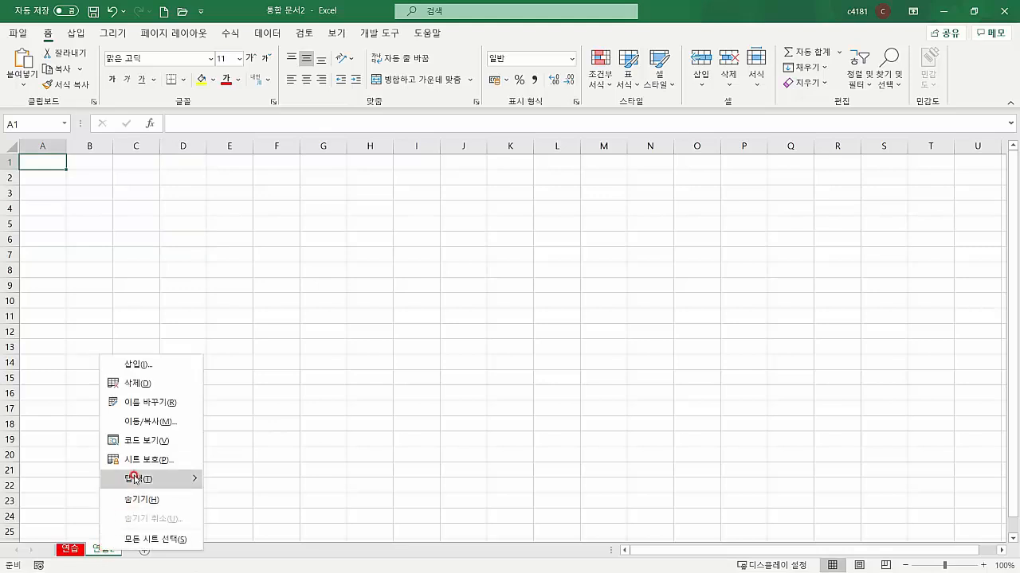
mouse_move(134, 477)
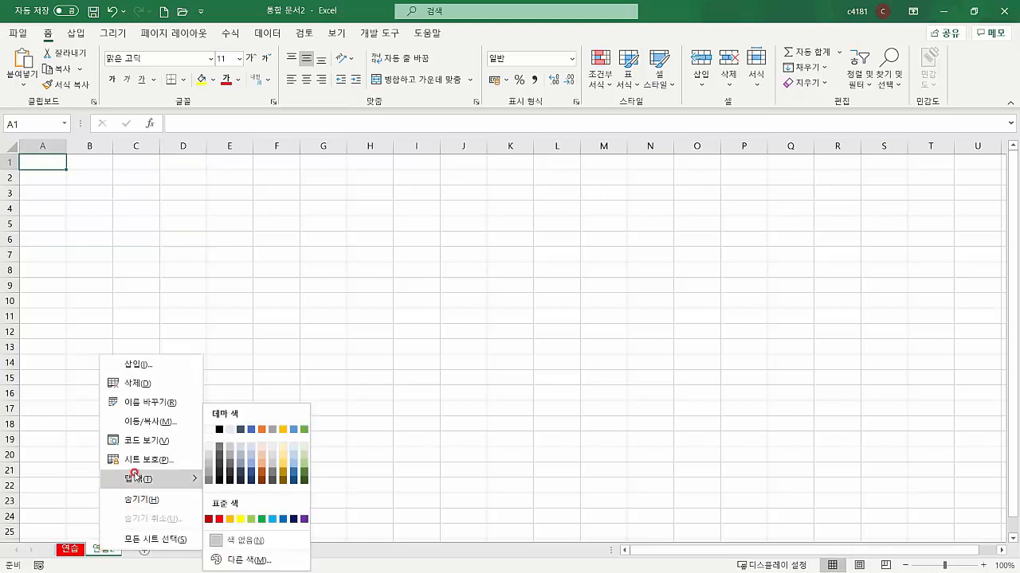
left_click(283, 519)
left_click(68, 550)
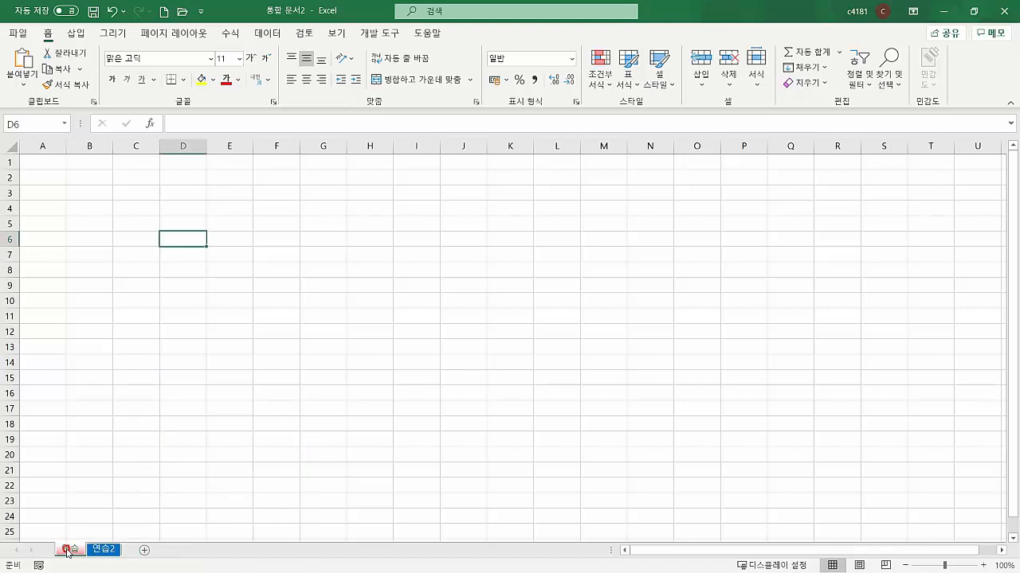
left_click(104, 552)
left_click(136, 501)
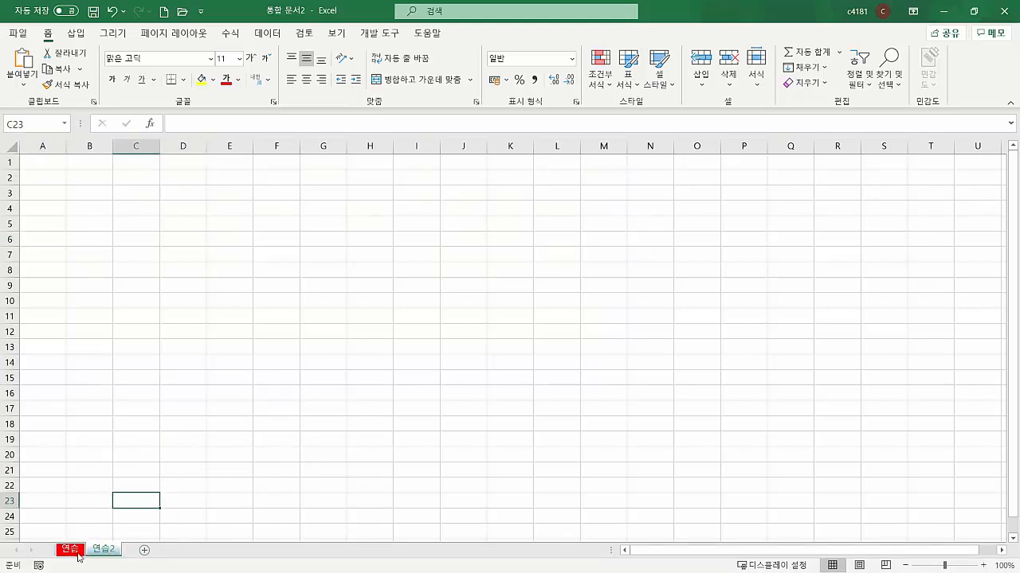
left_click(100, 512)
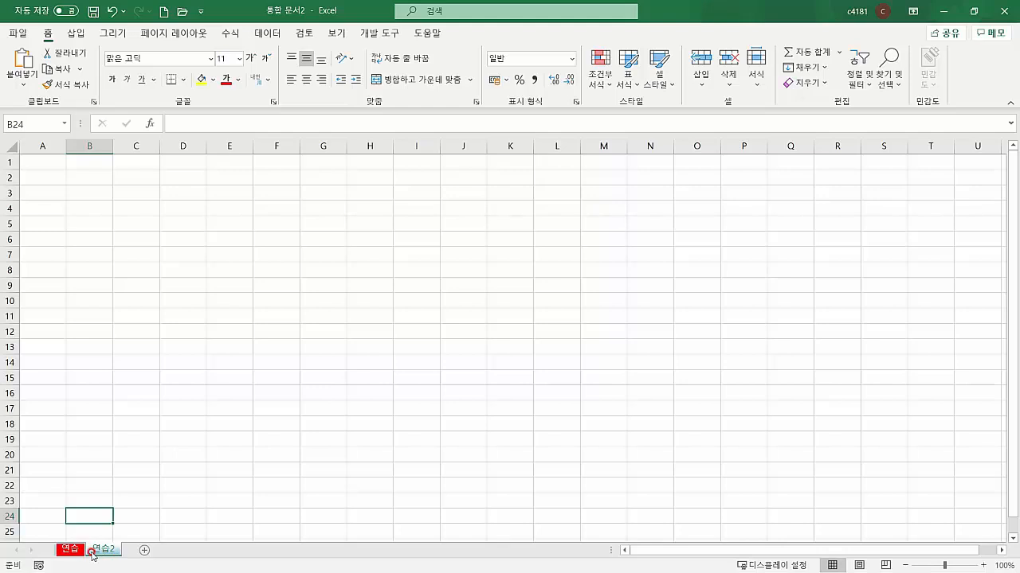
left_click_drag(97, 554, 120, 549)
mouse_move(113, 548)
left_mouse_down()
mouse_move(56, 552)
mouse_move(125, 550)
left_mouse_up()
left_click(156, 334)
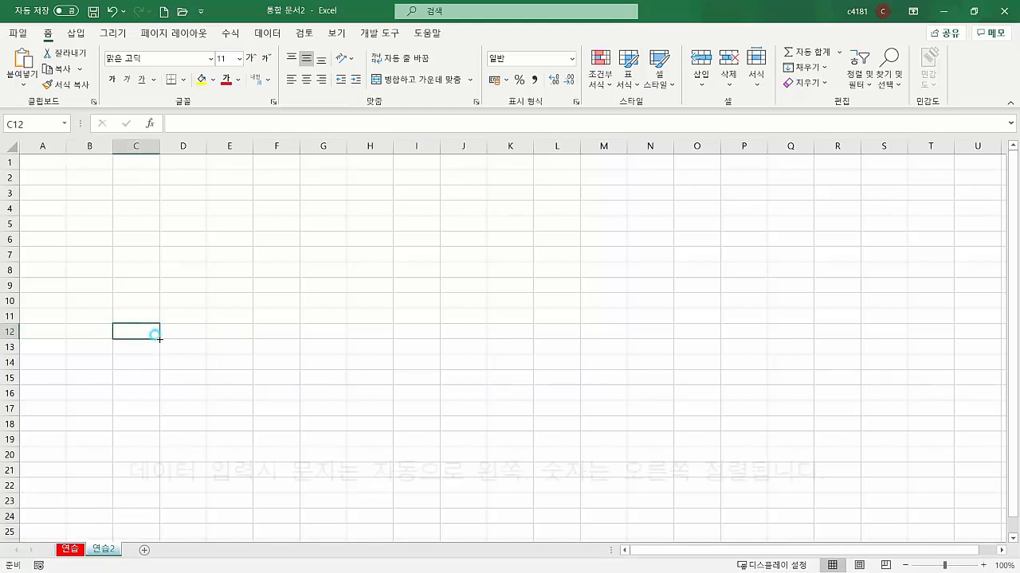
left_click(101, 205)
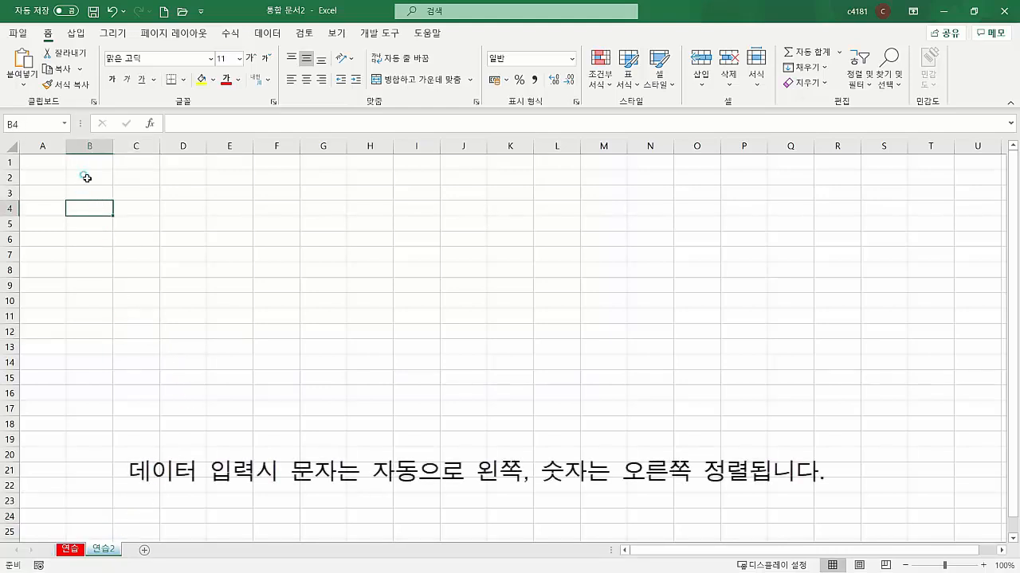
Enter 가, 나 and 다 into cells B2 to B4
left_click(87, 178)
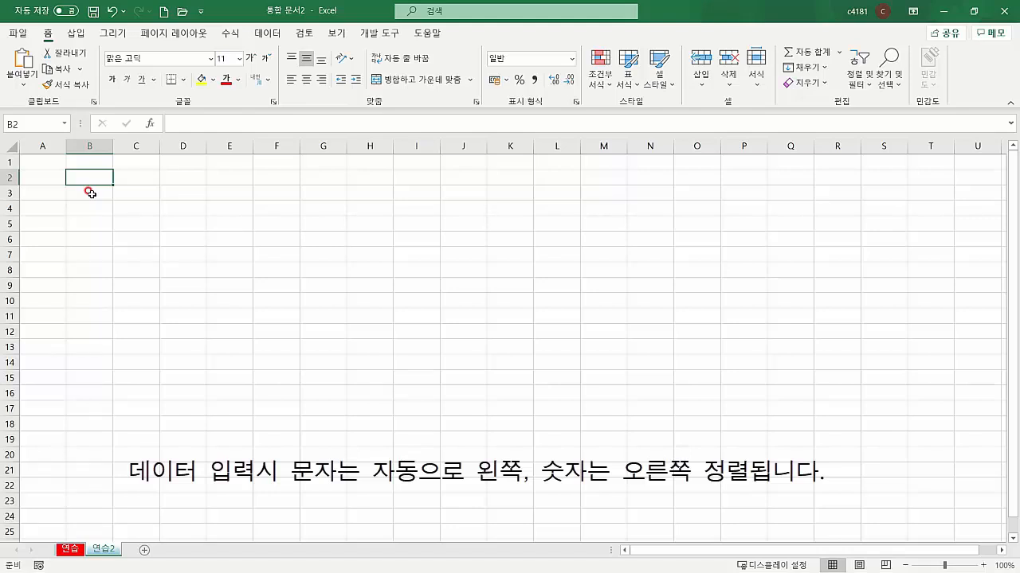
type("가")
key("Return")
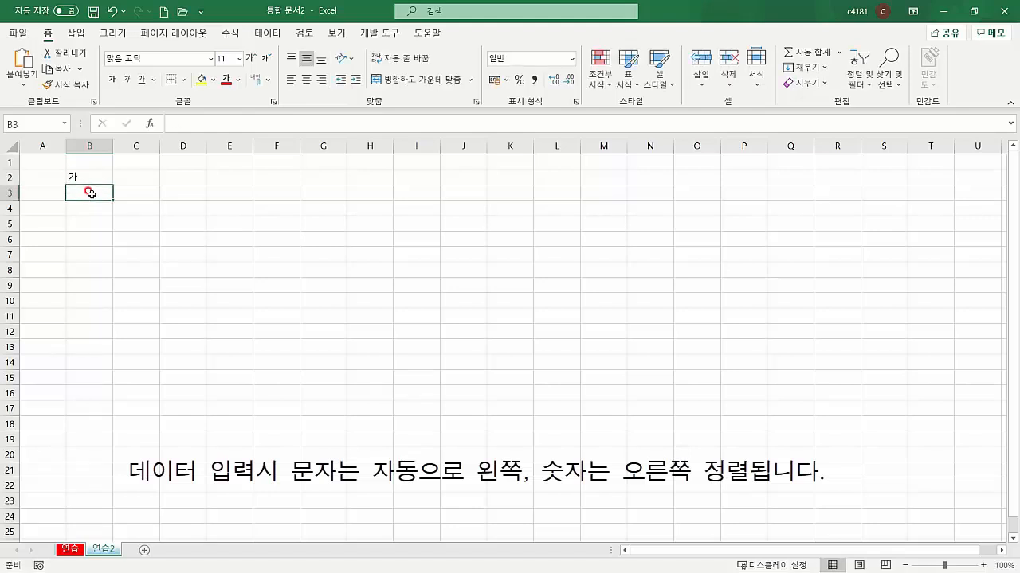
type("나")
key("Return")
type("다")
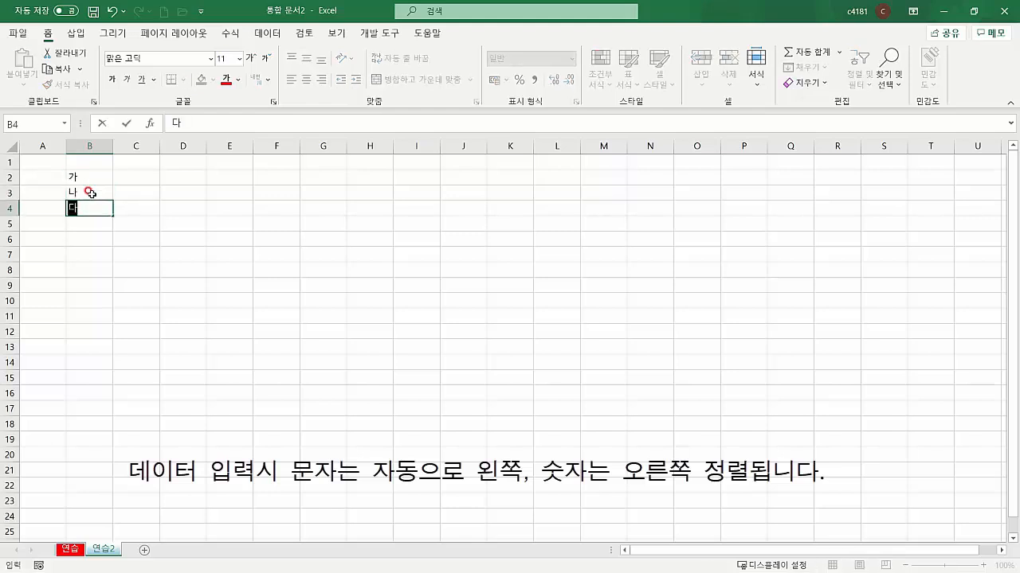
key("Return")
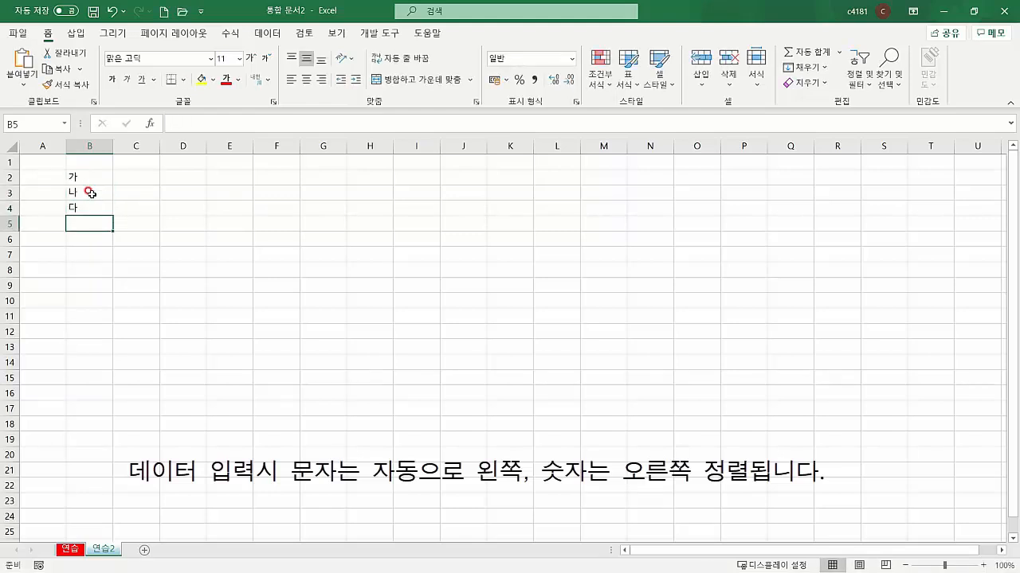
key("Right")
key("Right")
key("Up")
key("Up")
key("Up")
key("Left")
key("Left")
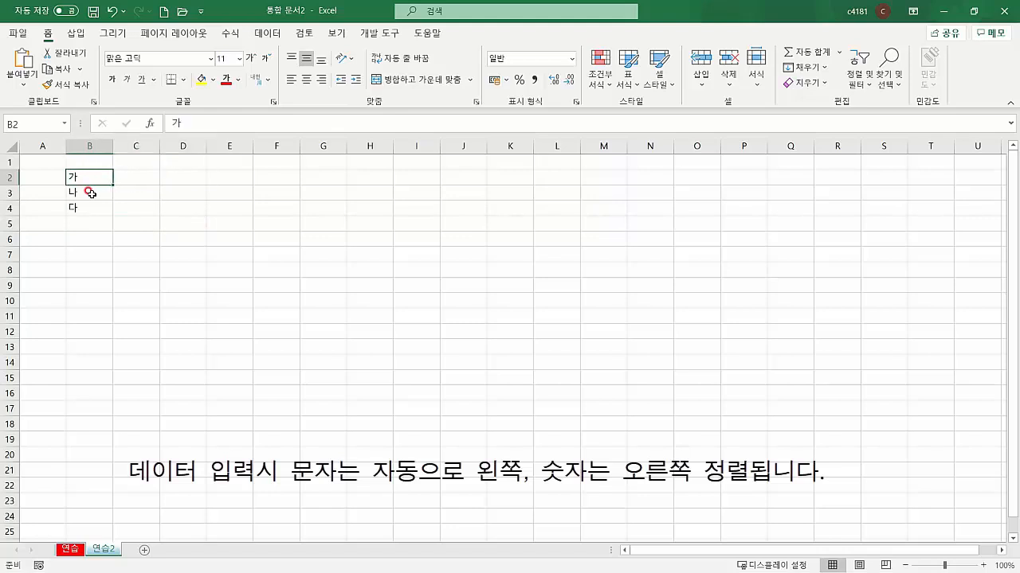
Enter 초등학교 and 고등학교 in C2:C3 and select the labels to show left alignment
key("Right")
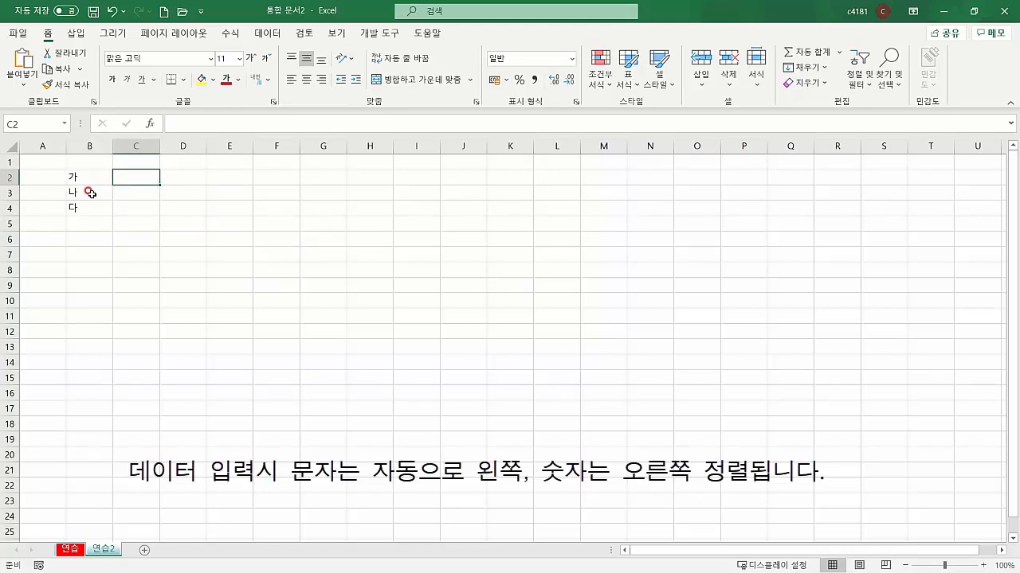
type("초등학교")
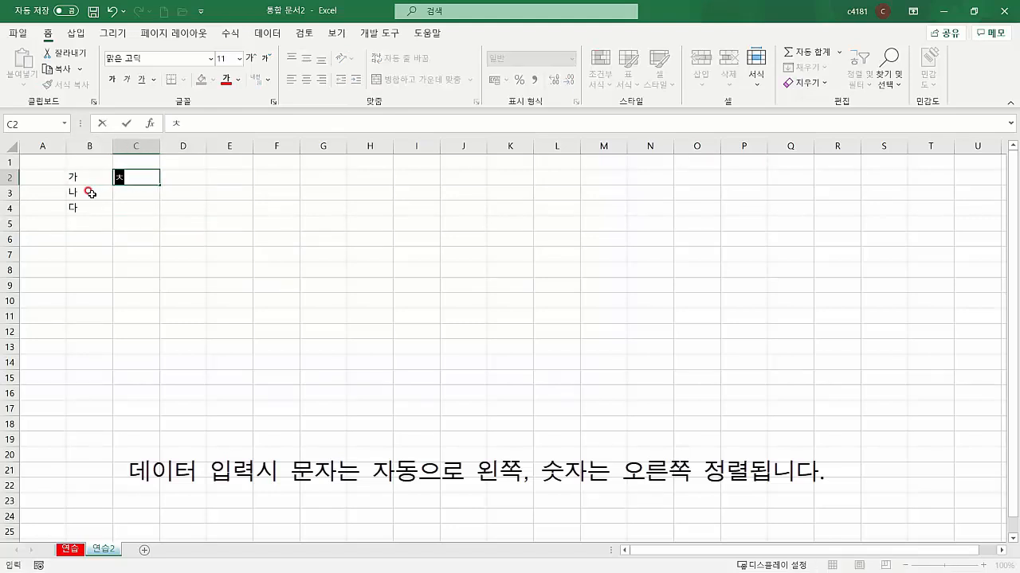
key("Return")
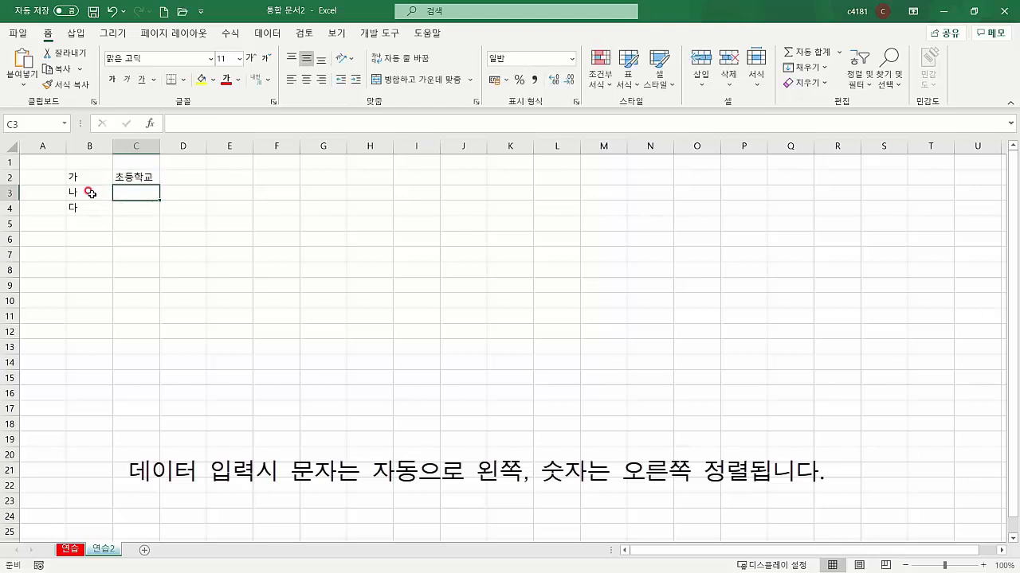
type("고등학교")
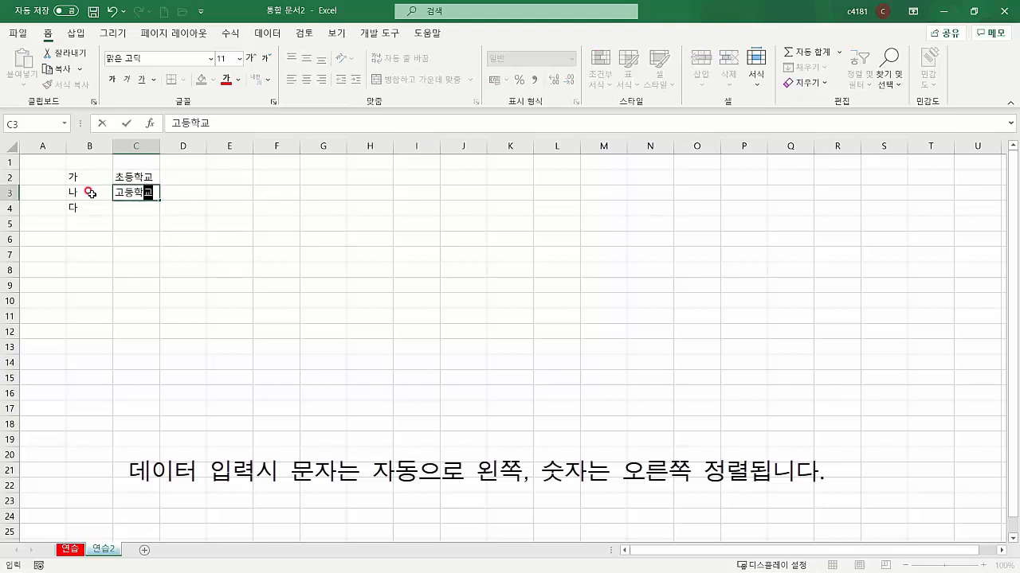
key("Return")
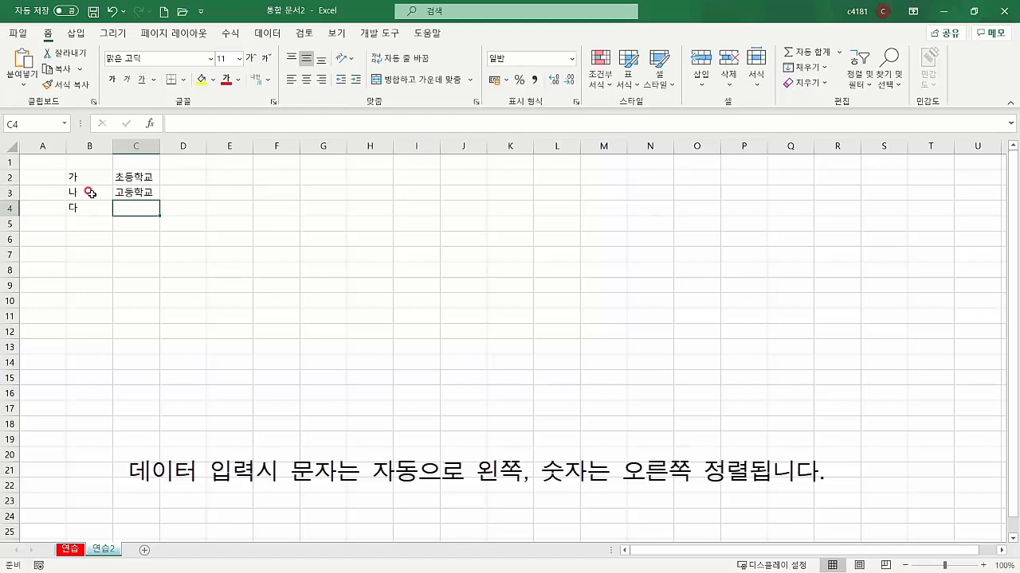
left_click_drag(73, 179, 75, 211)
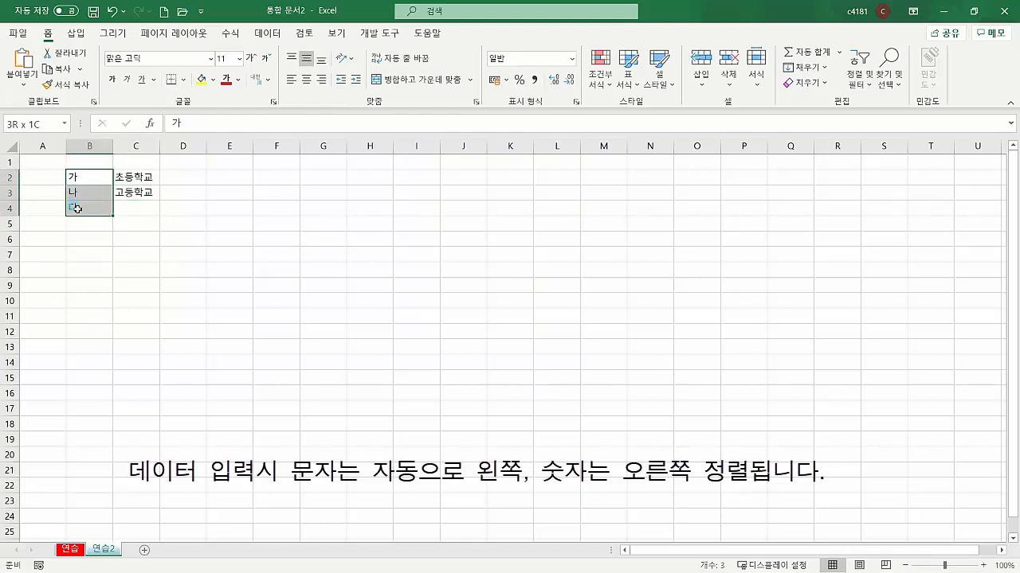
left_click_drag(136, 178, 116, 211)
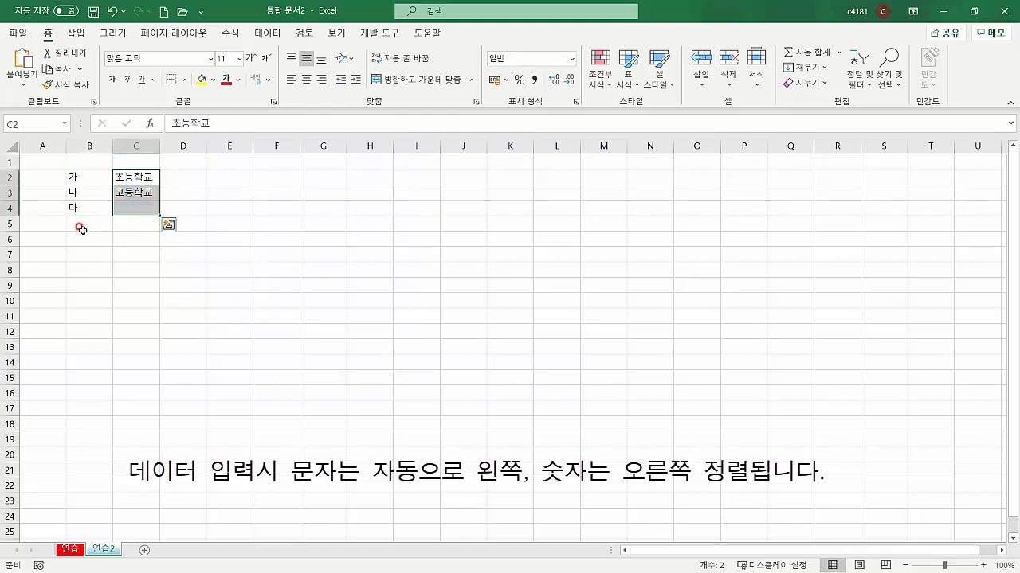
left_click(81, 230)
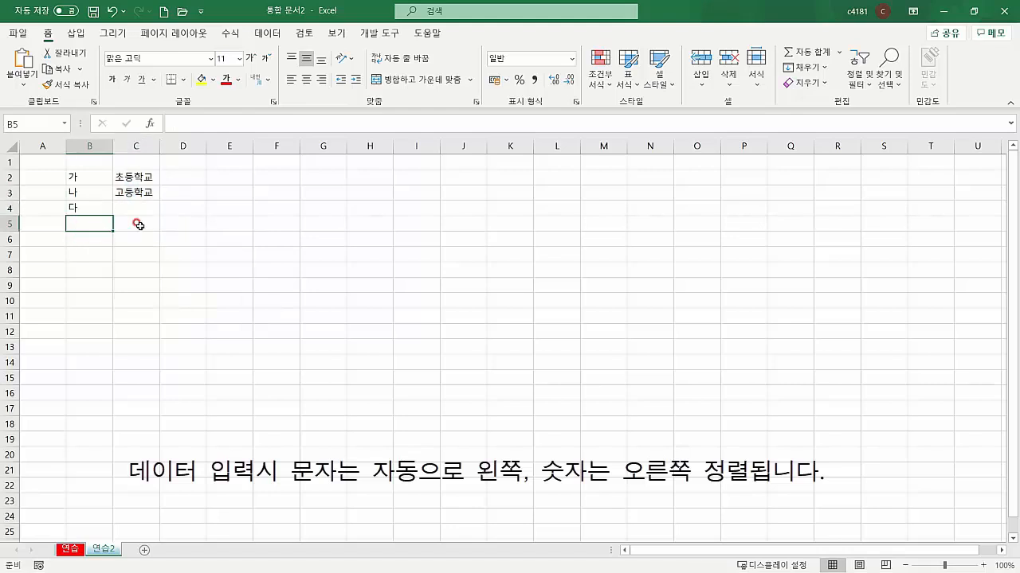
Enter 10, 20 and 30 into E2:E4 and move the active cell to G2
left_click(211, 178)
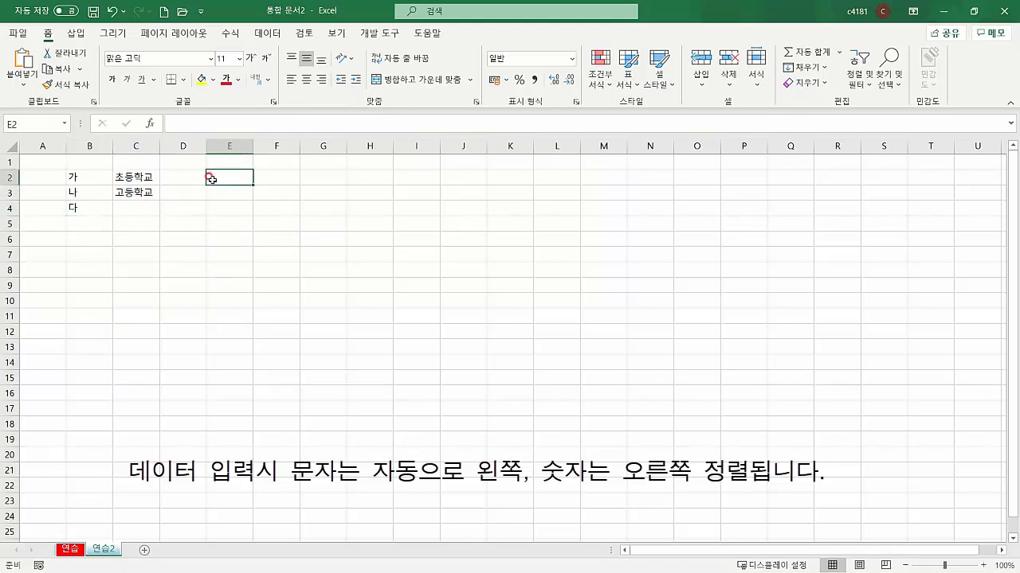
type("10")
key("Return")
type("20")
key("Return")
type("30")
key("Return")
key("Up")
key("Up")
key("Up")
key("Up")
key("Down")
key("Down")
key("Down")
key("Down")
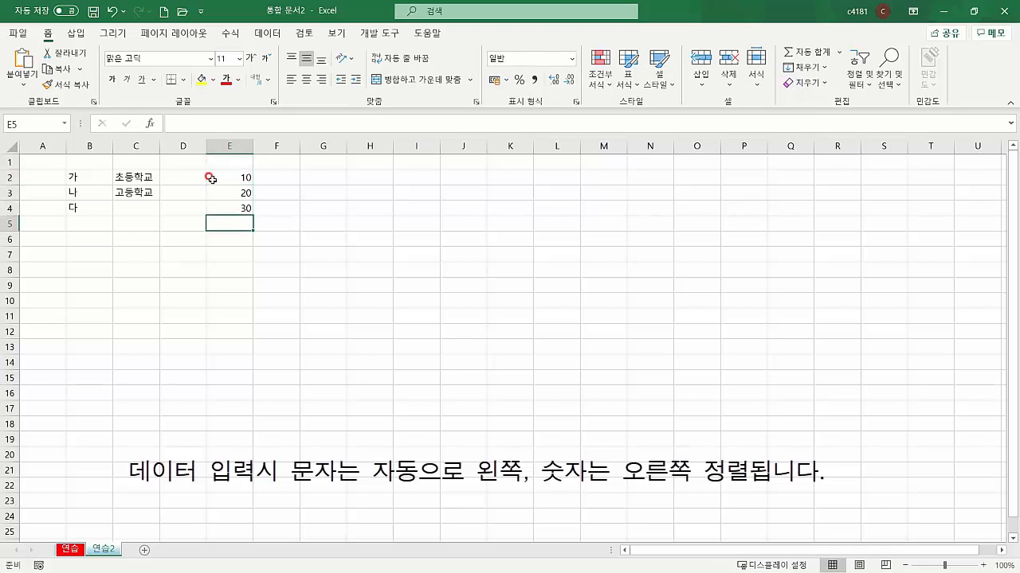
key("Up")
key("Up")
key("Up")
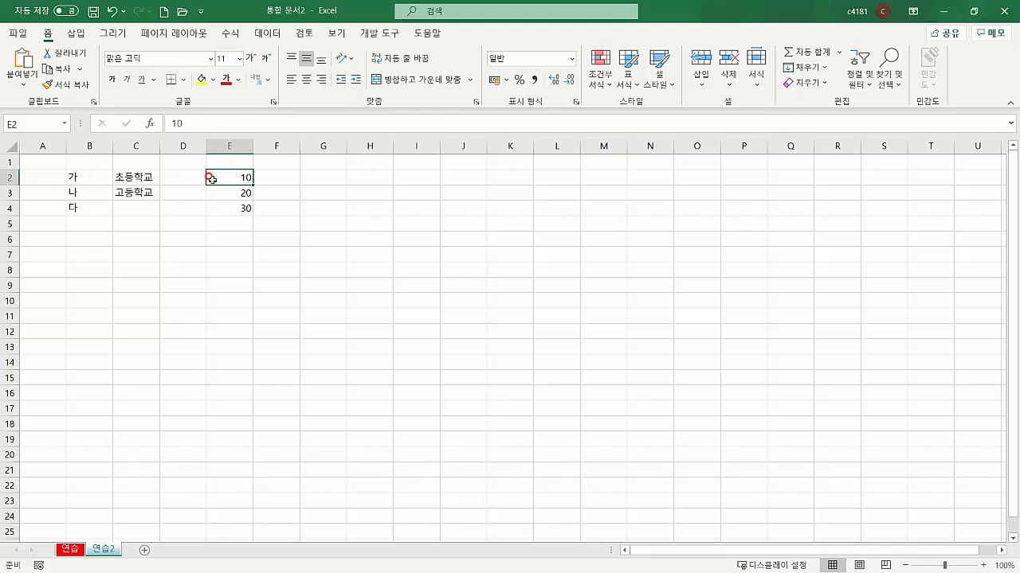
key("Right")
key("Right")
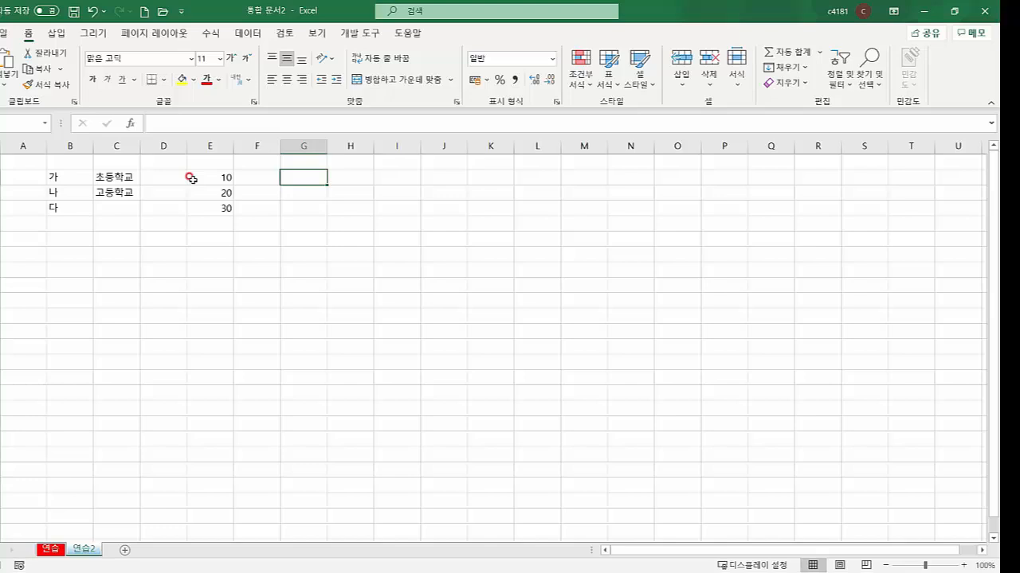
Enter 2020-6-1 in G2 and resize column G to fit the date
type("202")
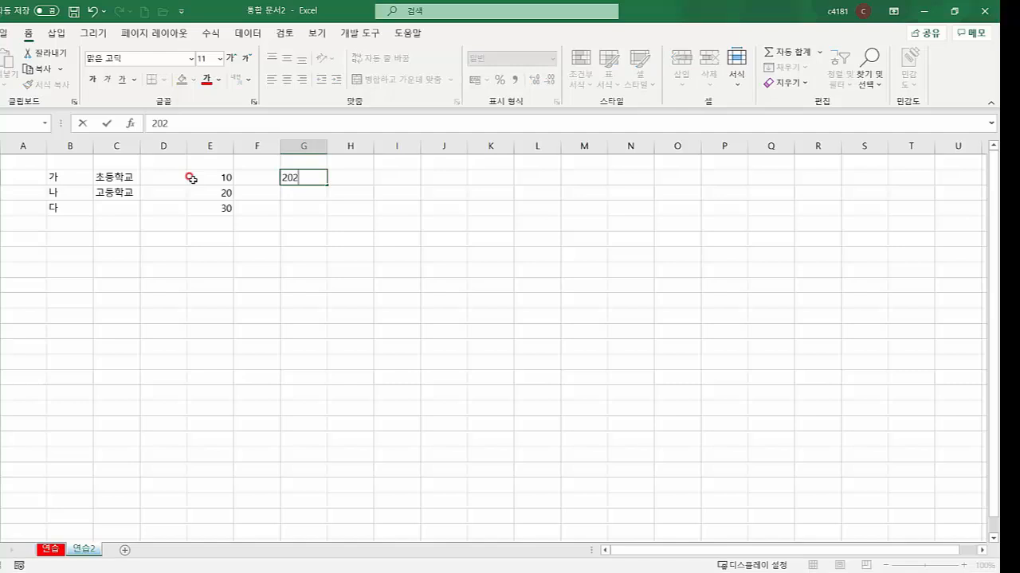
type("0-6-1")
key("Return")
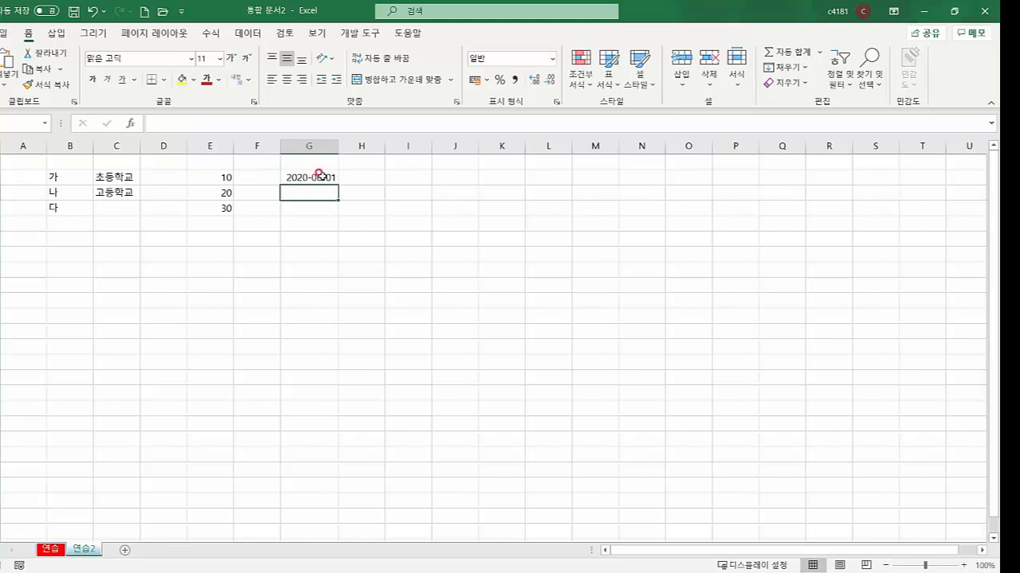
left_click(285, 177)
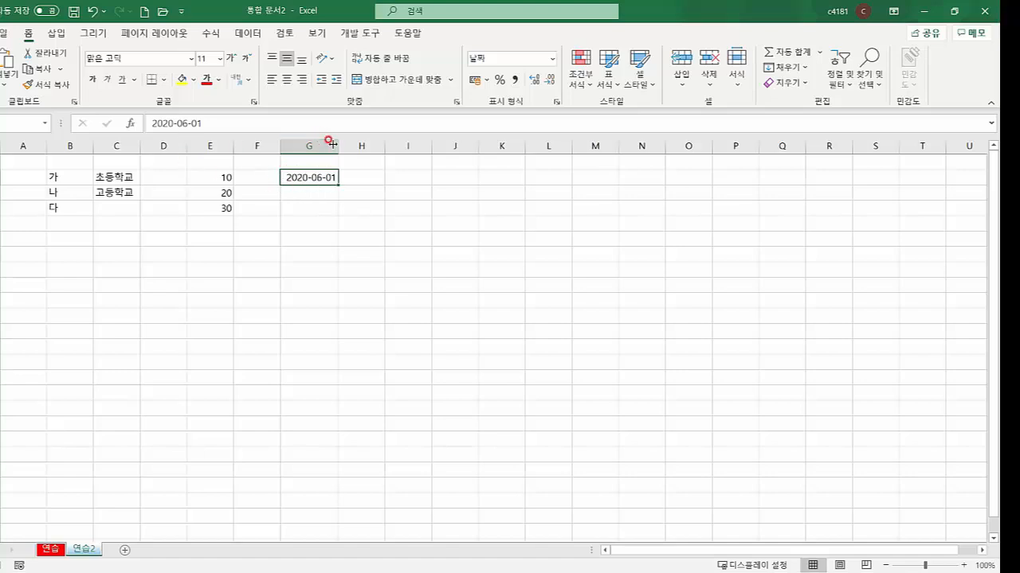
left_click_drag(333, 145, 386, 144)
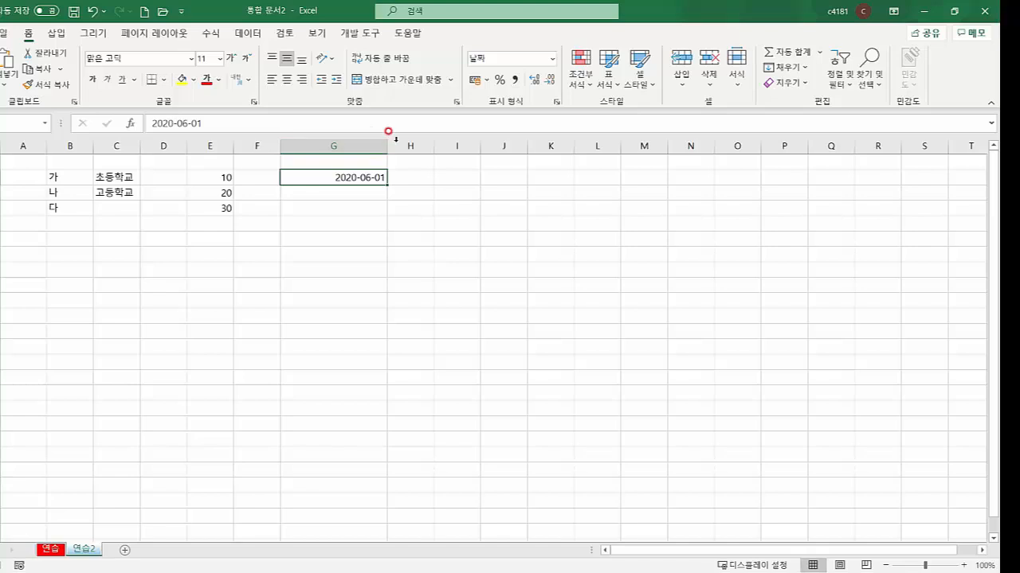
left_click_drag(385, 144, 347, 141)
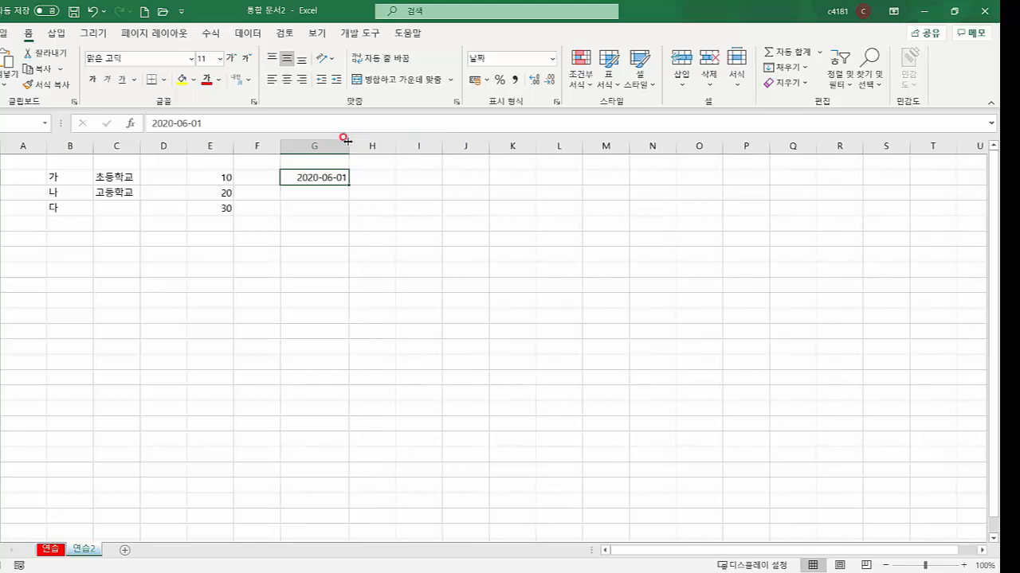
left_click_drag(220, 177, 221, 204)
left_click_drag(293, 182, 298, 214)
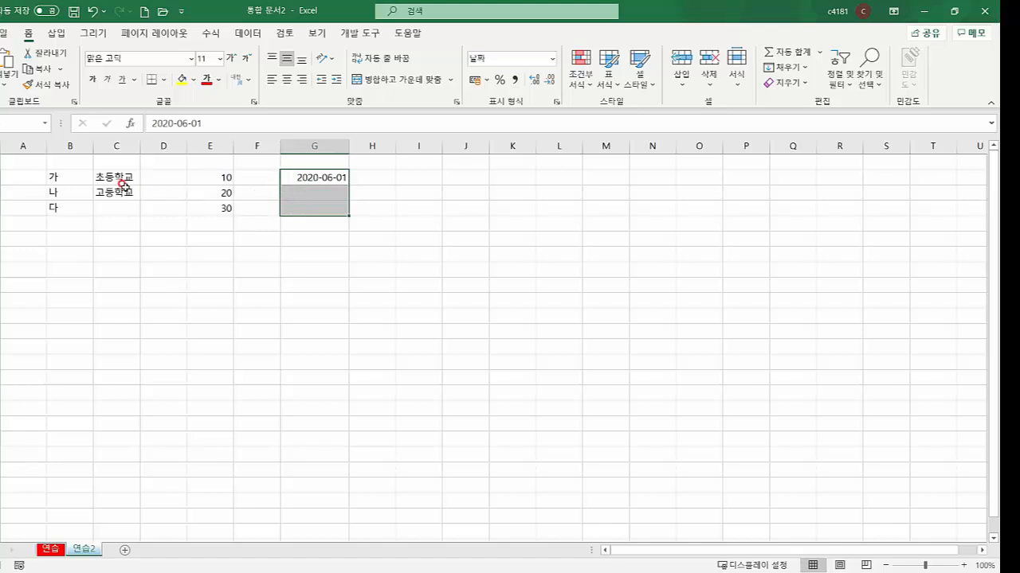
left_click_drag(211, 177, 215, 211)
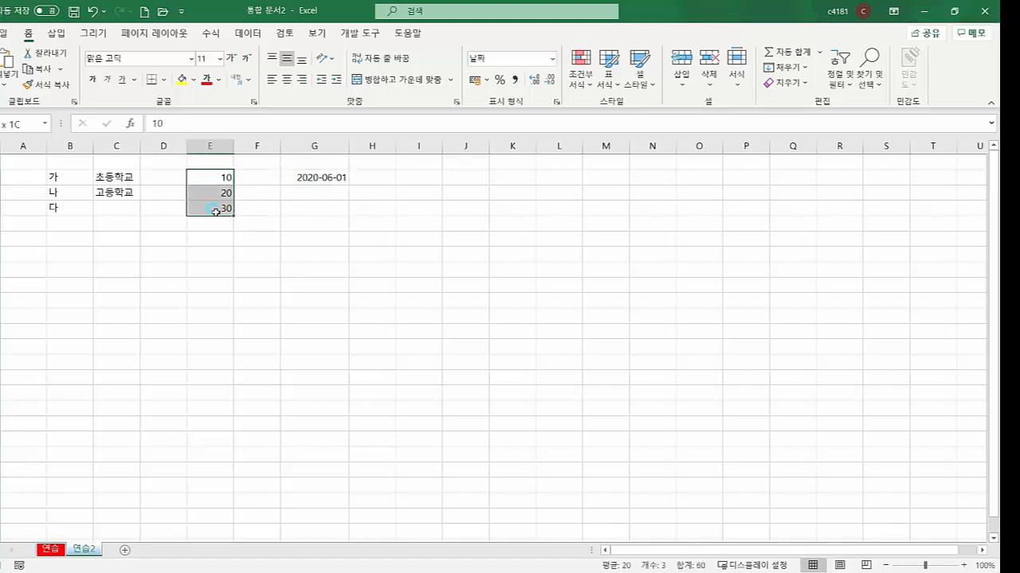
left_click_drag(303, 177, 308, 209)
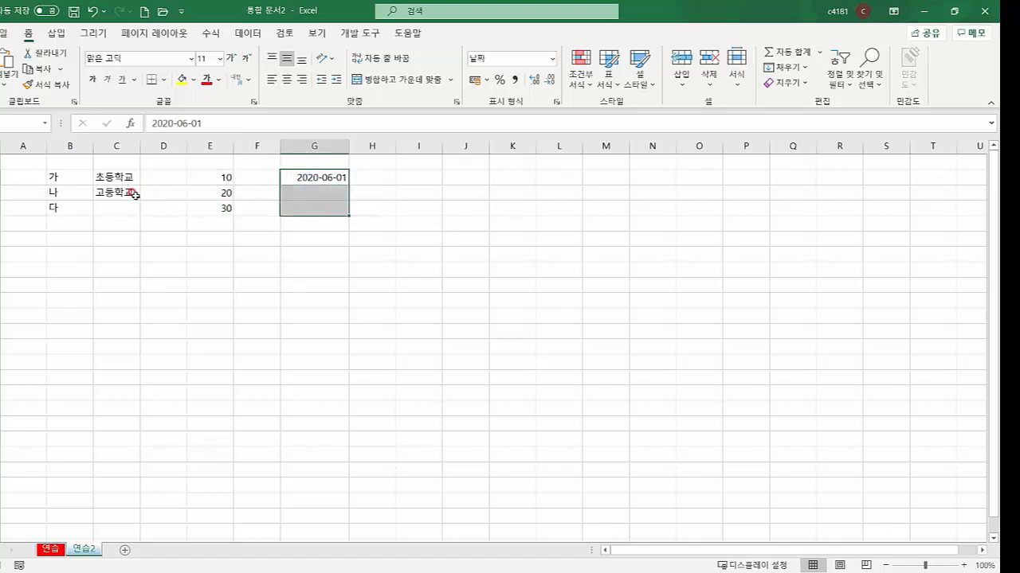
left_click_drag(64, 178, 116, 213)
left_click_drag(206, 177, 307, 213)
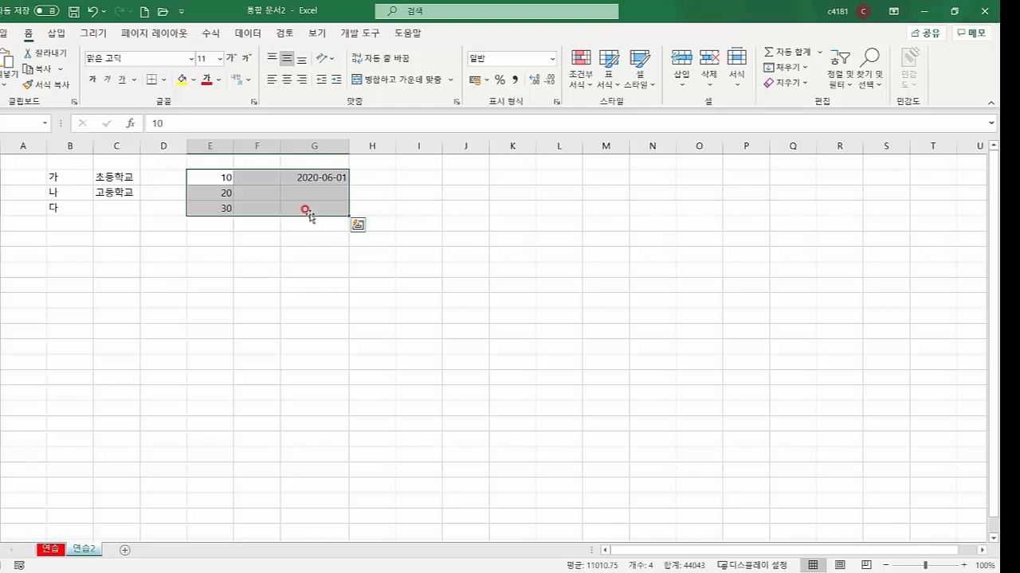
left_click(77, 237)
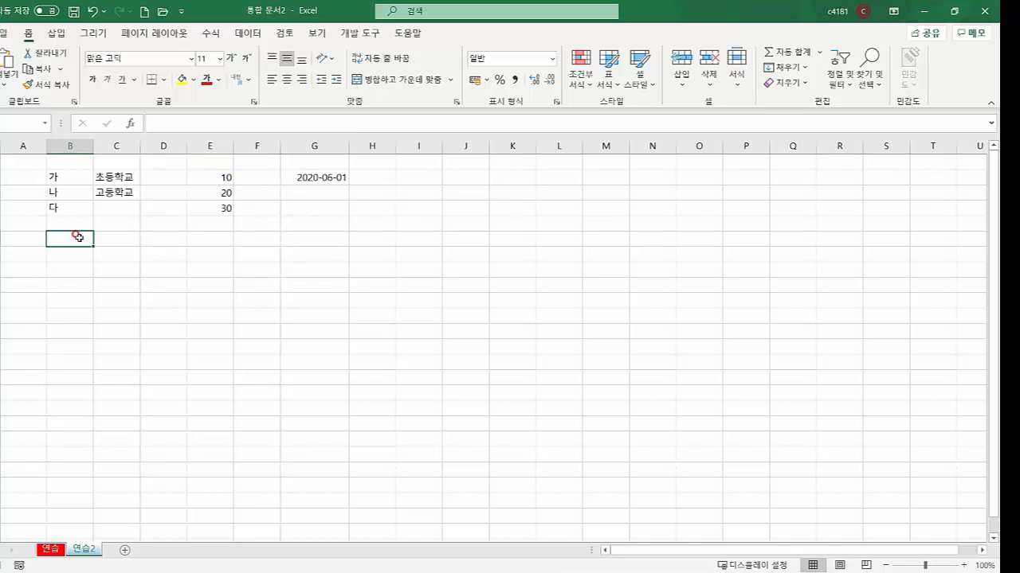
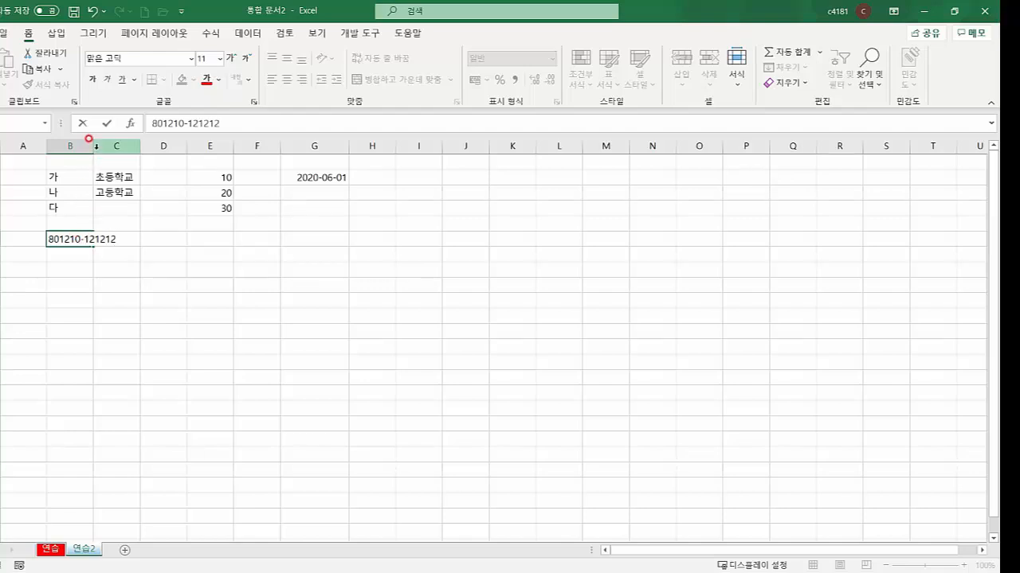
Enter a hyphenated resident-ID-style number in B5 and widen column B to show it fully
key("Return")
left_click_drag(92, 143, 140, 142)
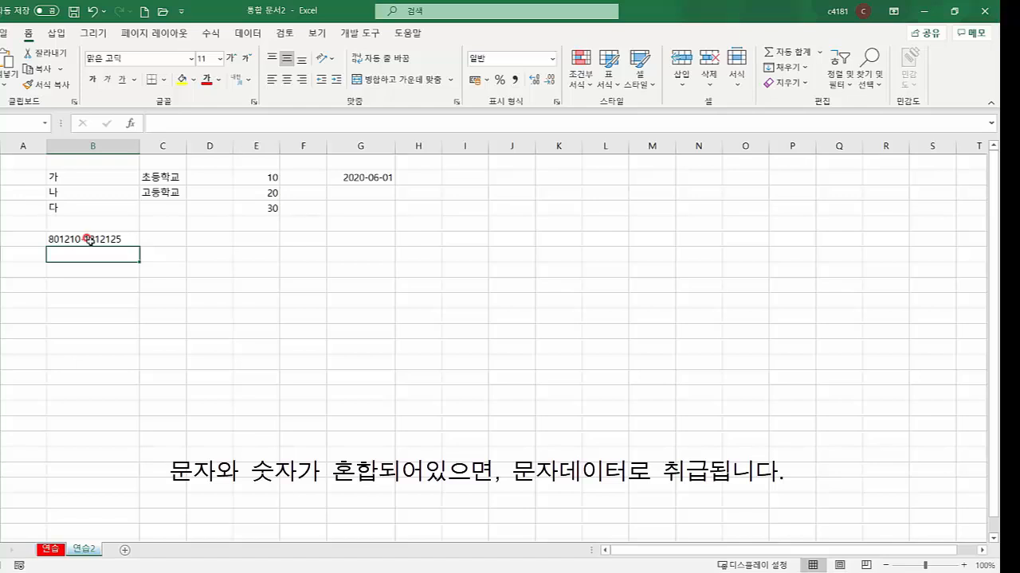
left_click(182, 238)
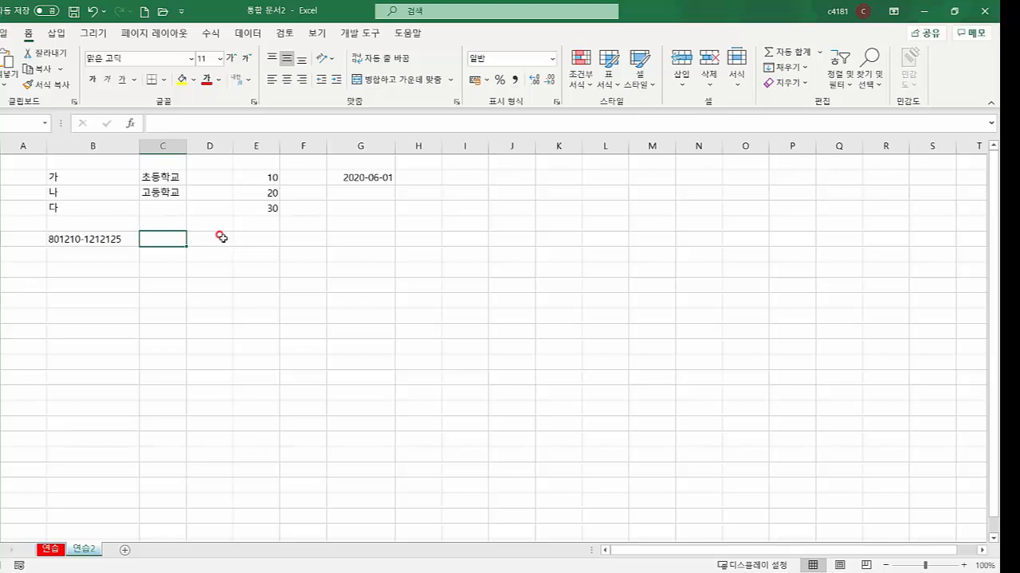
Enter the heading 번호 in D5 and 1 in D6, then magnify the screen to 200%
left_click(220, 238)
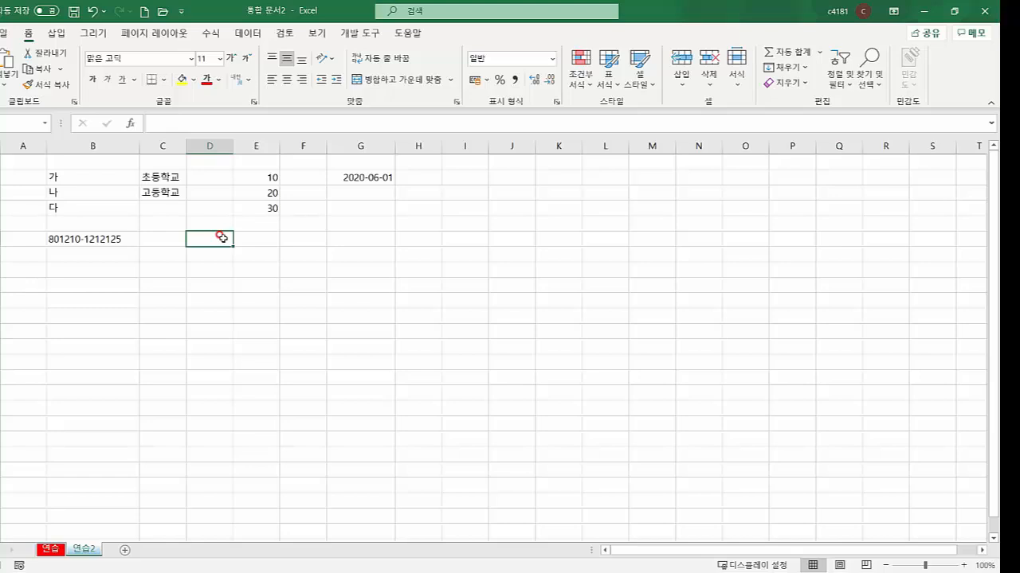
type("번호")
key("Return")
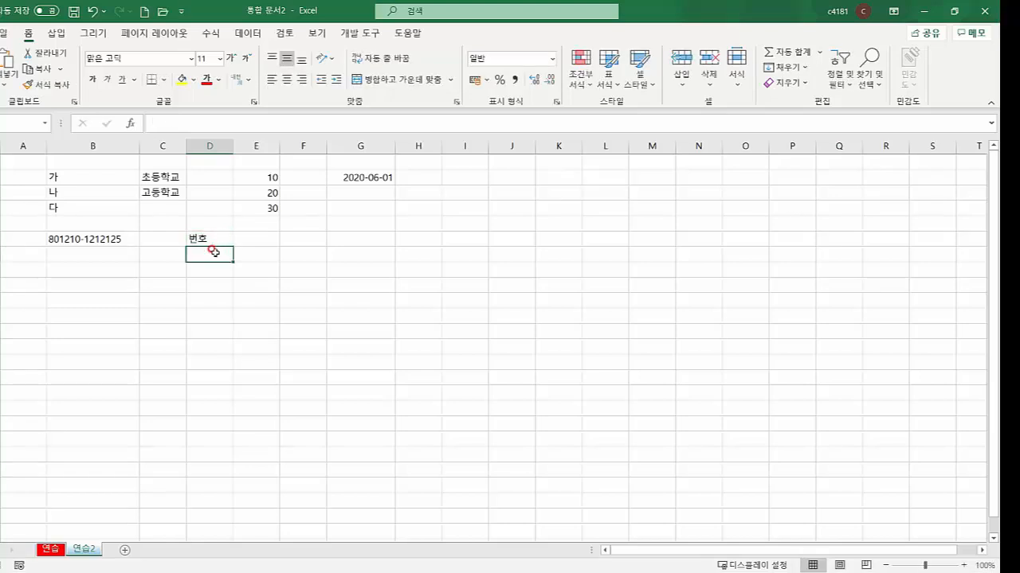
type("1")
key("ctrl+Return")
key("super+plus")
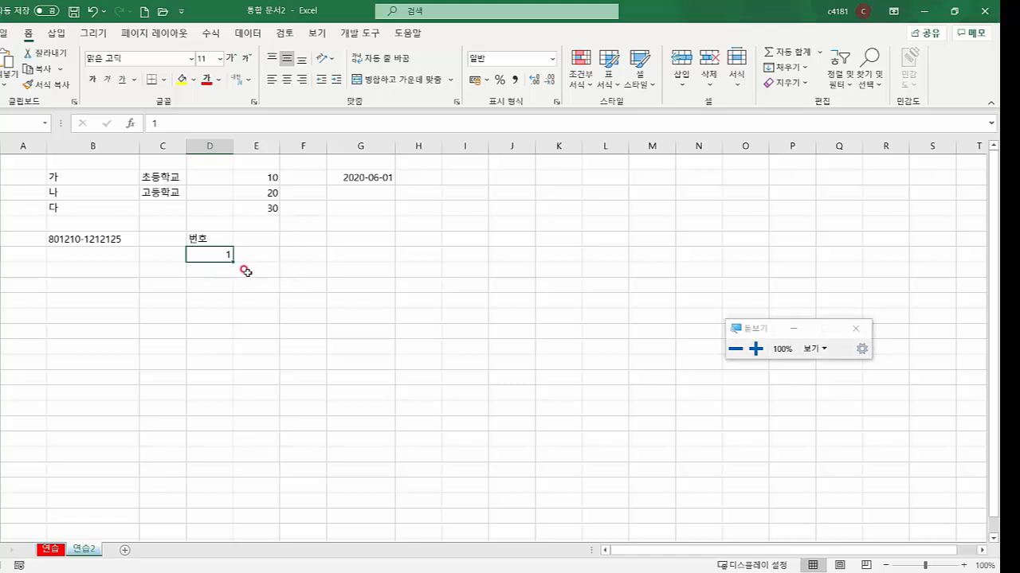
key("super+plus")
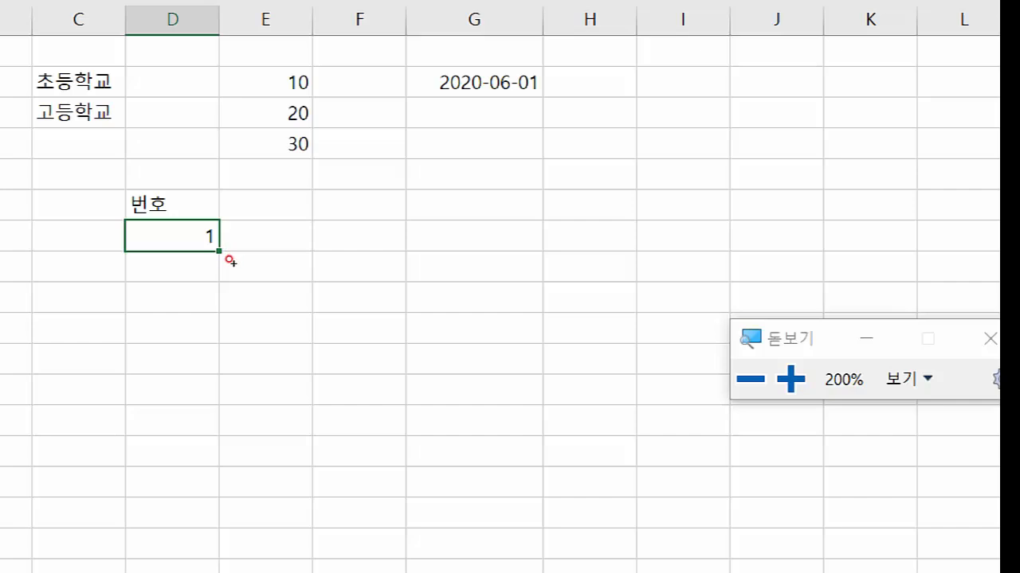
left_click_drag(229, 261, 233, 347)
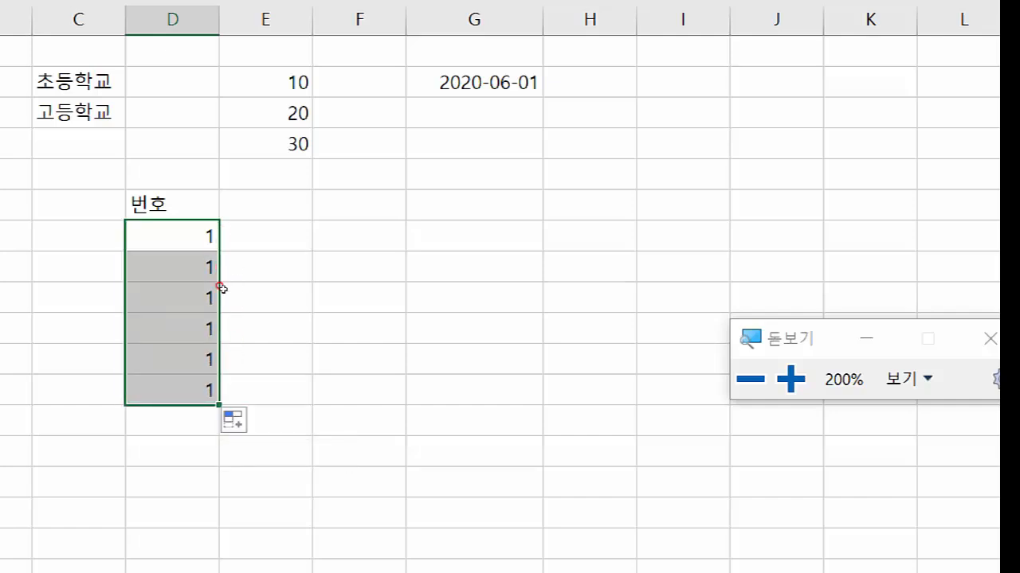
left_click(242, 352)
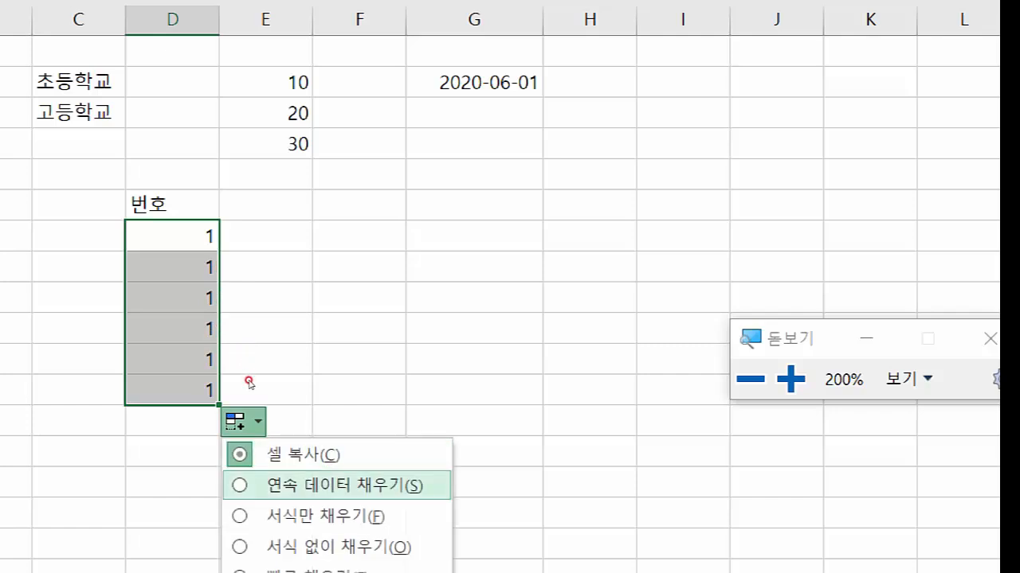
left_click(249, 382)
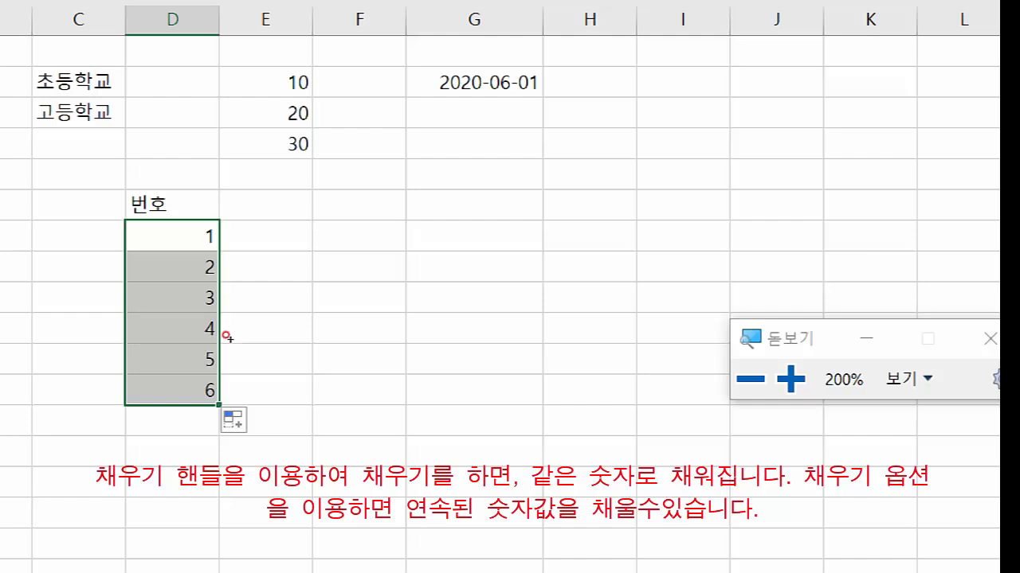
left_click_drag(229, 338, 230, 259)
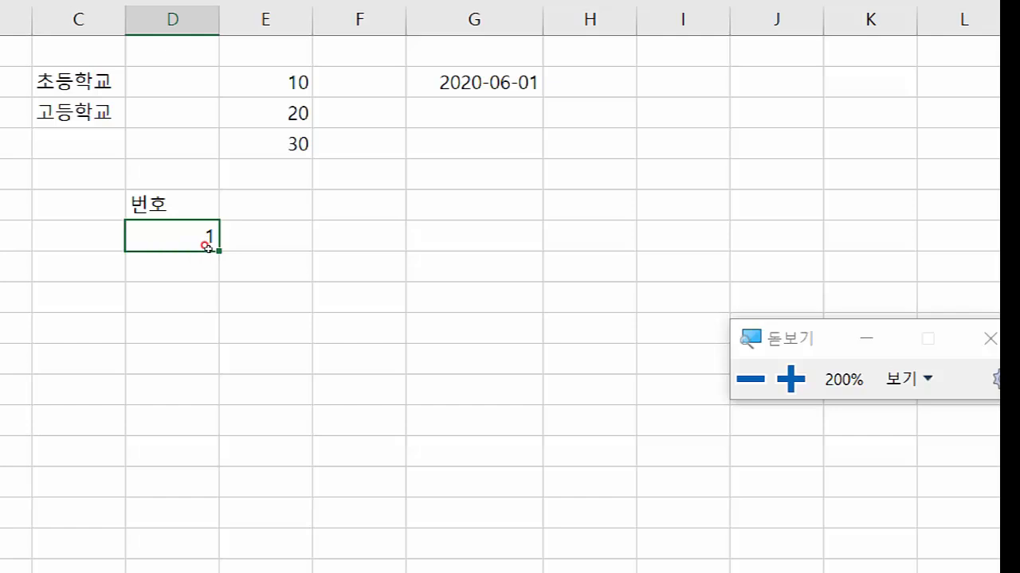
Reset magnification and fill D6:D15 with the series 1 to 10
left_click(247, 248)
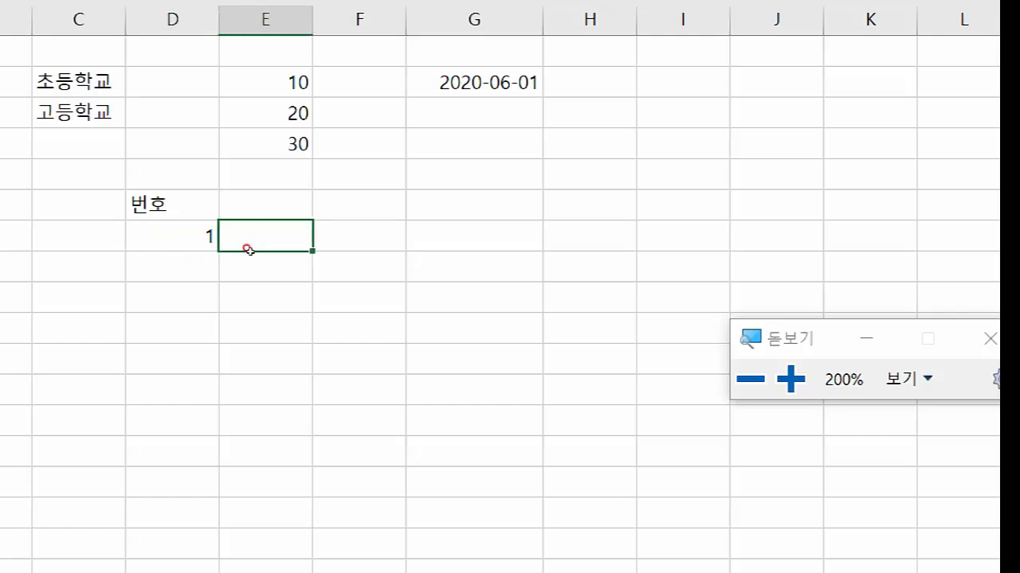
key("super+minus")
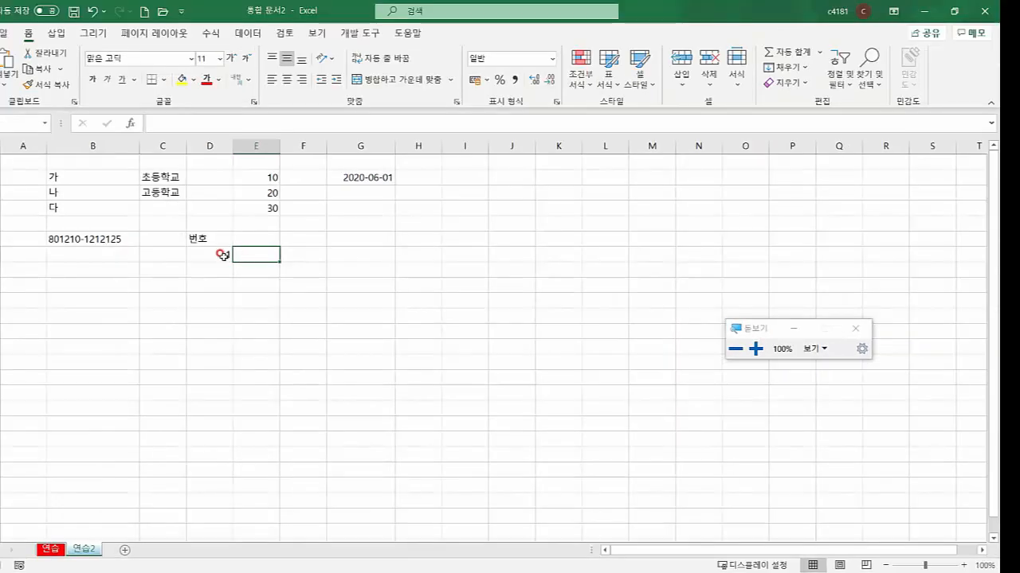
left_click(222, 256)
left_click_drag(232, 258, 233, 396)
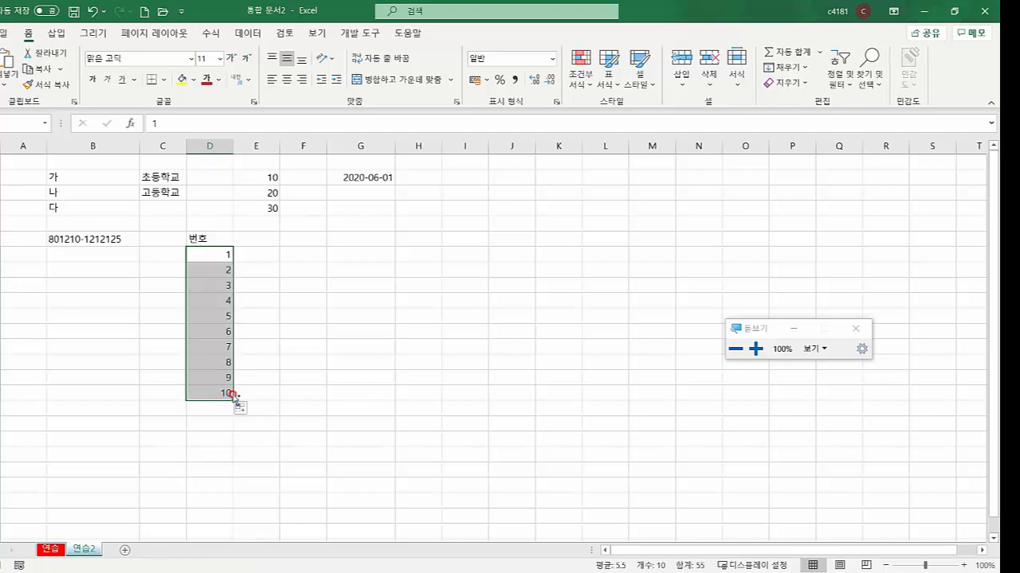
left_click(253, 253)
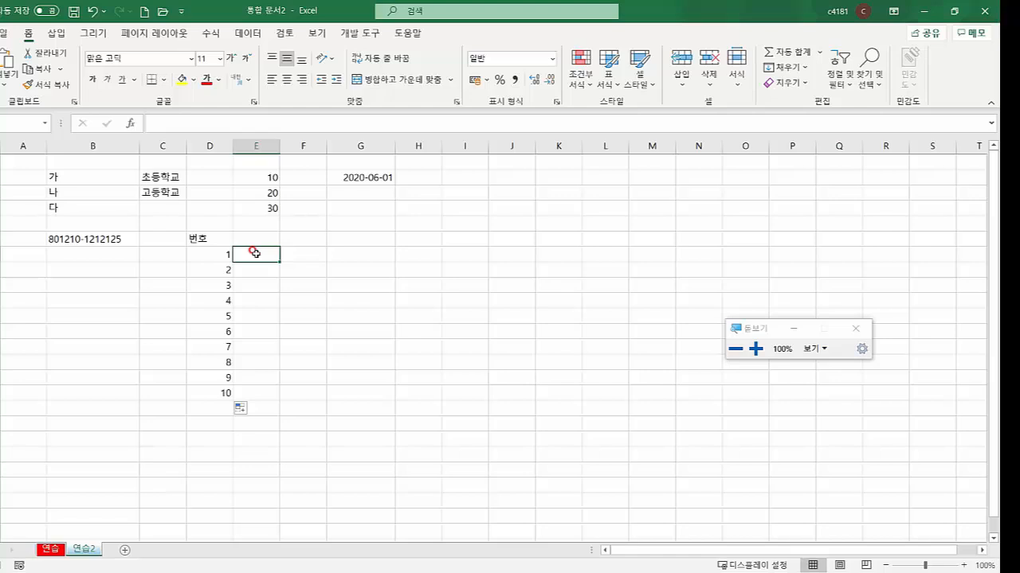
Enter 1 and 3 in E6:E7 and extend the odd series down to 19
type("1")
key("Return")
type("3")
key("Return")
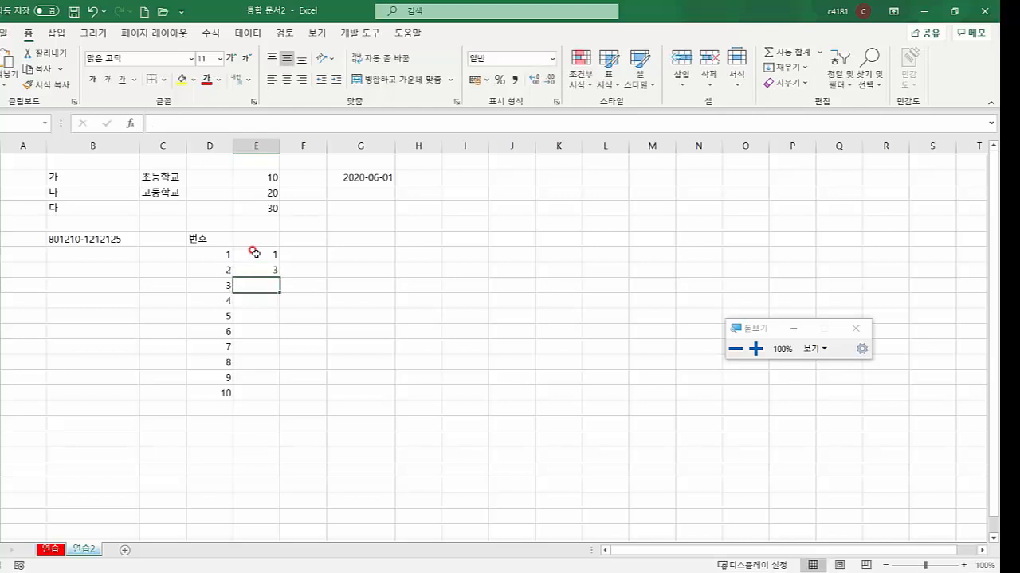
left_click_drag(254, 252, 282, 393)
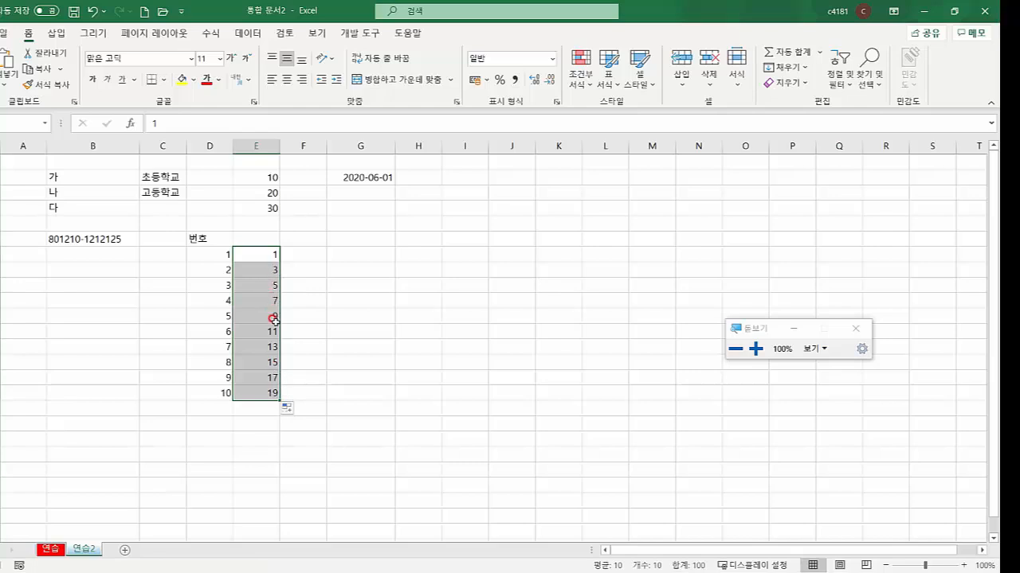
left_click_drag(270, 253, 268, 274)
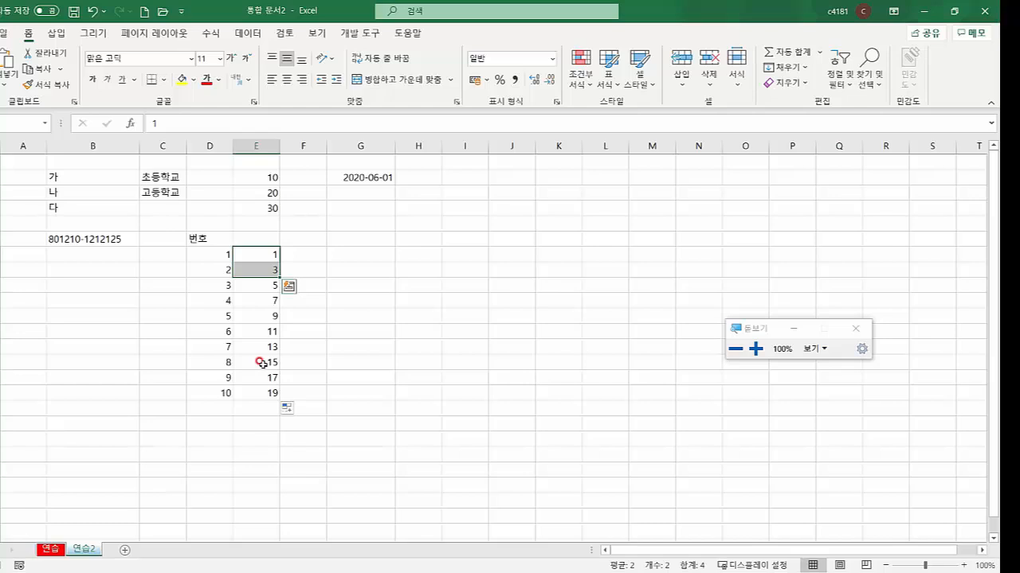
Enter 10 and 9 in F6:F7 and fill the countdown down to 1 in F15
left_click(310, 253)
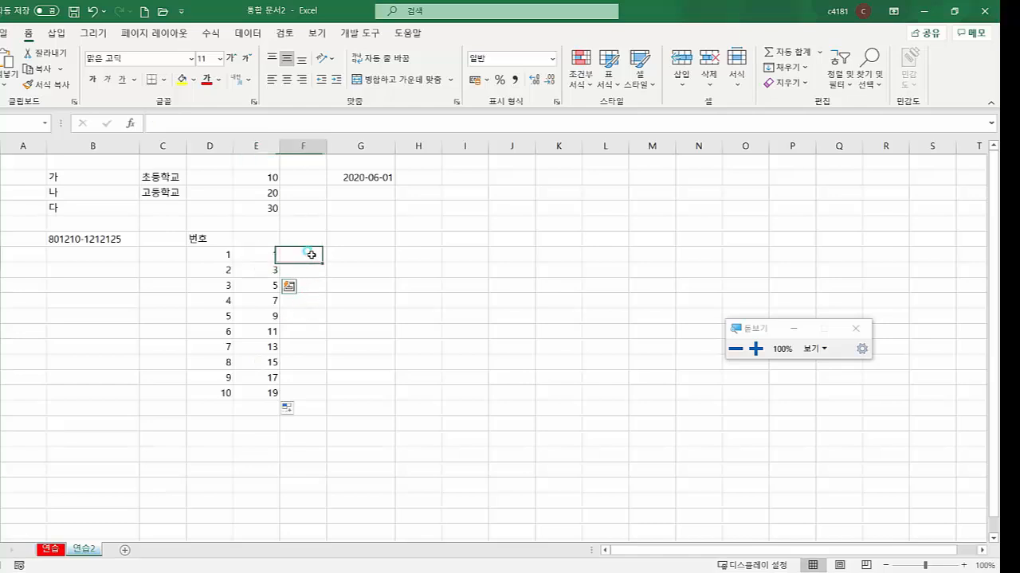
type("10")
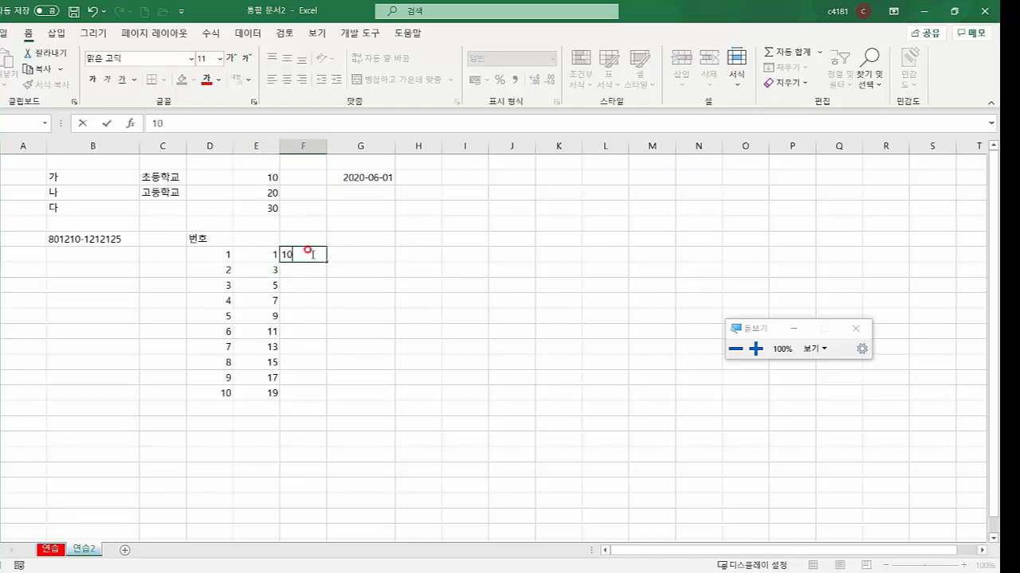
key("Return")
type("9")
key("Return")
left_click_drag(310, 253, 312, 269)
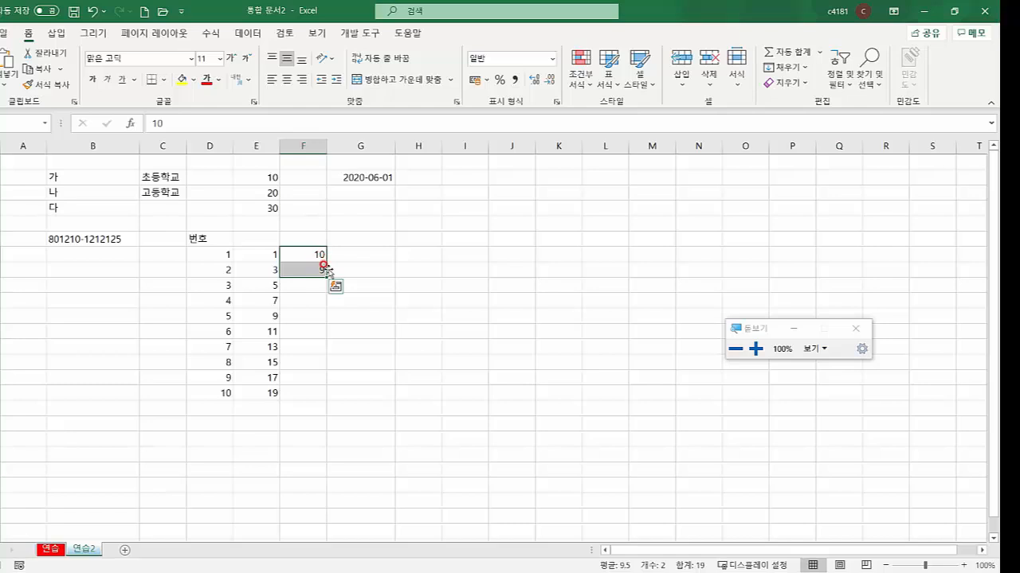
left_click_drag(326, 276, 324, 372)
left_click_drag(325, 393, 326, 404)
left_click_drag(390, 387, 391, 383)
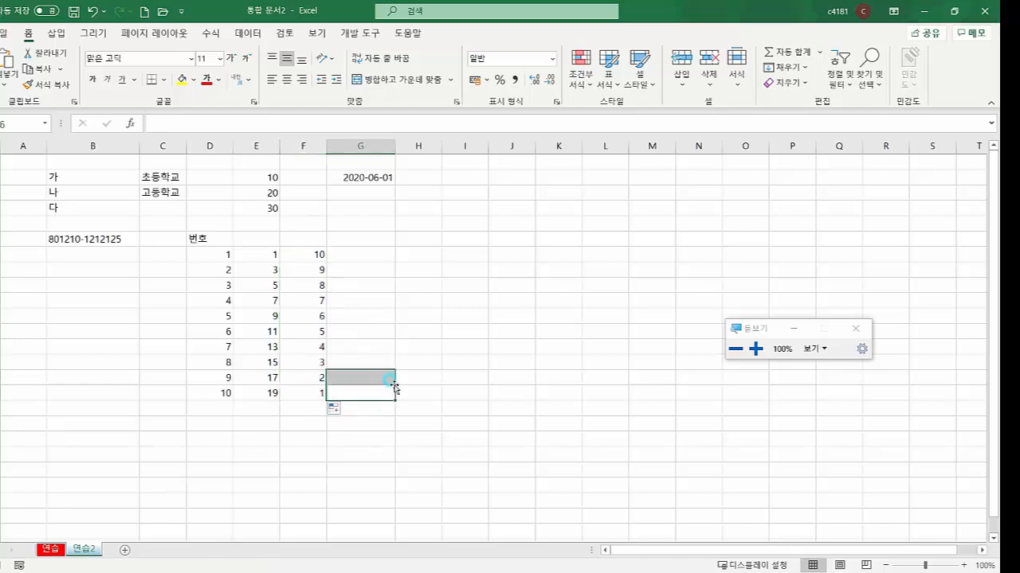
left_click(380, 348)
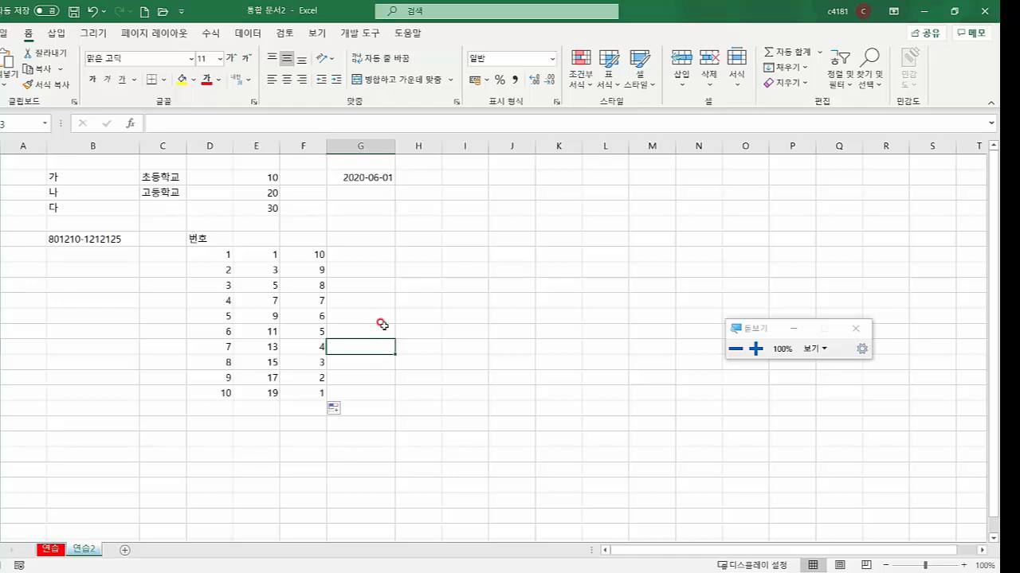
left_click(360, 254)
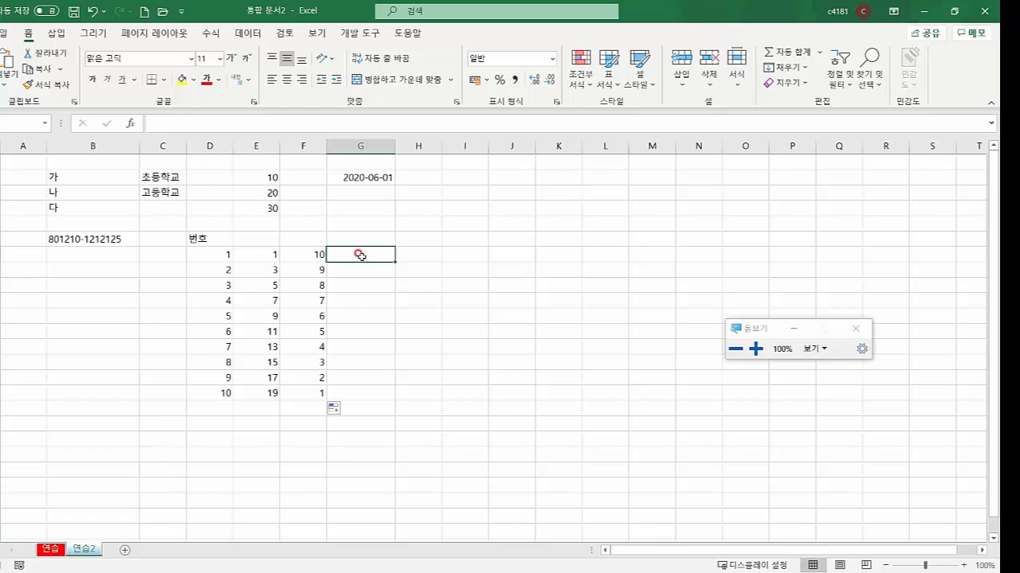
Enter 총무1 in G6 and fill it down to G15 to get 총무1 through 총무10
double_click(360, 254)
type("총무1")
key("Return")
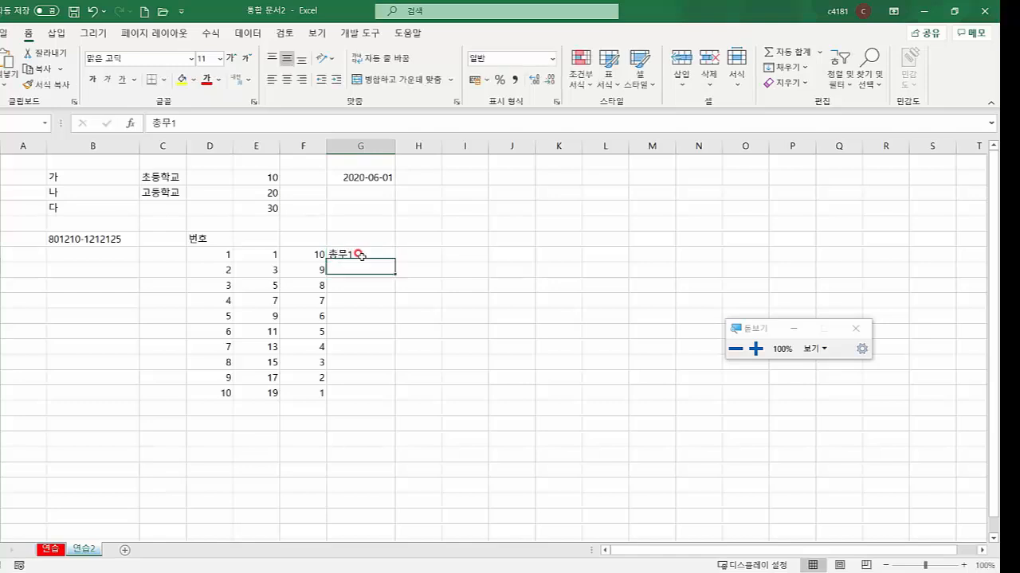
left_click(361, 255)
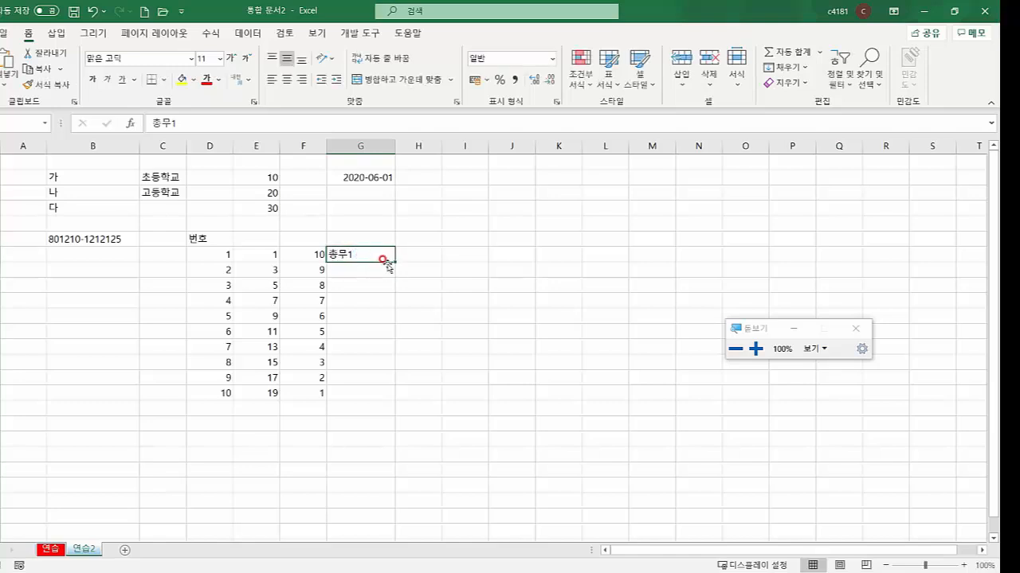
left_click_drag(393, 262, 391, 396)
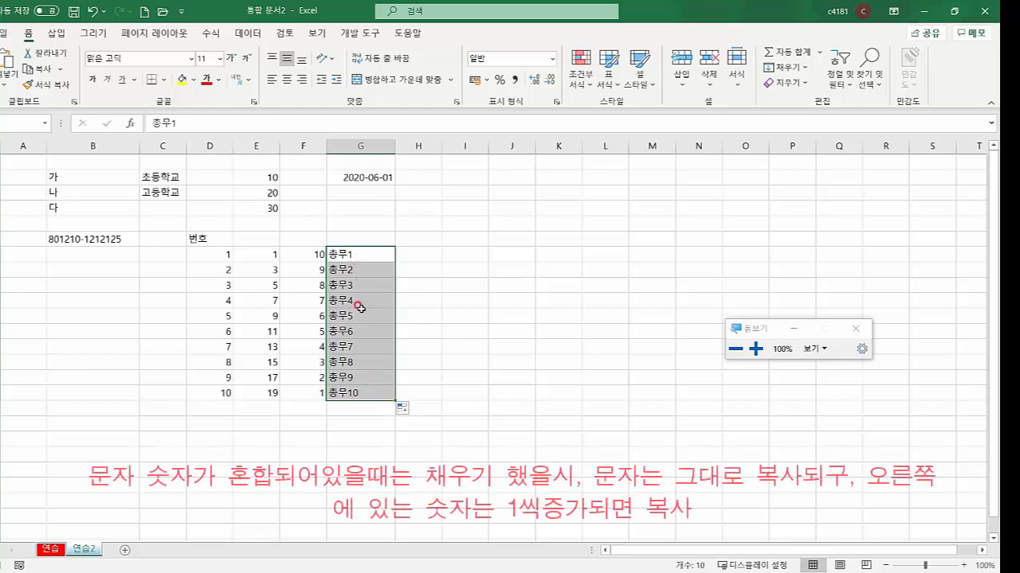
Enter 1가나1 in H6 and fill it down to H15 as 1가나1–1가나10, then compare the filled series
left_click(424, 254)
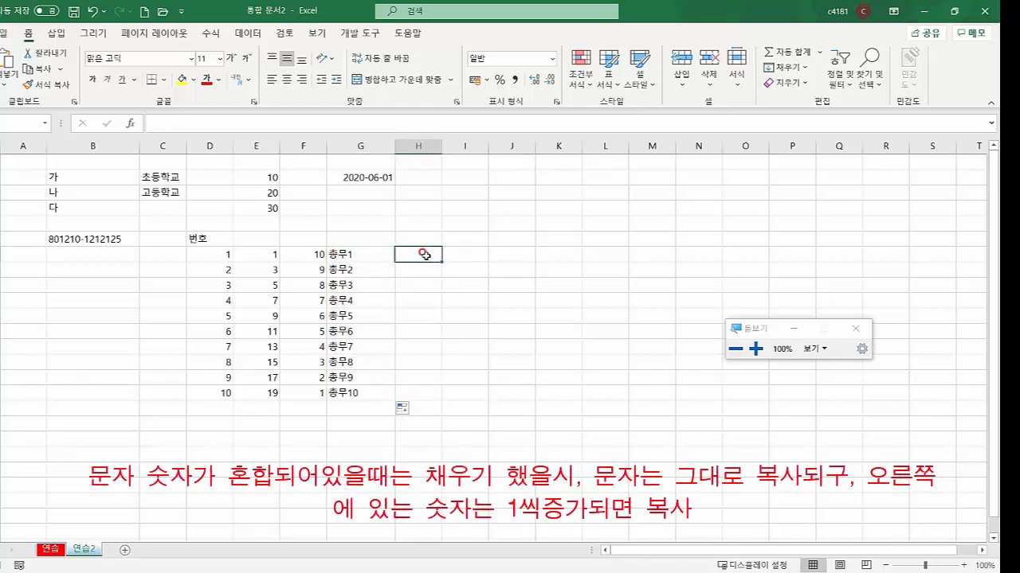
type("1")
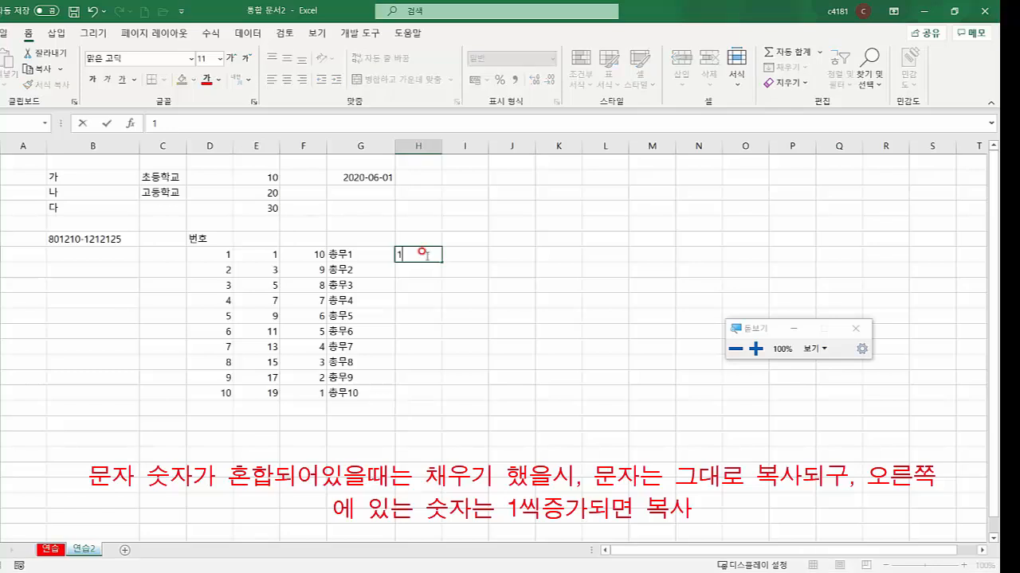
type("가나1")
key("Return")
left_click(424, 254)
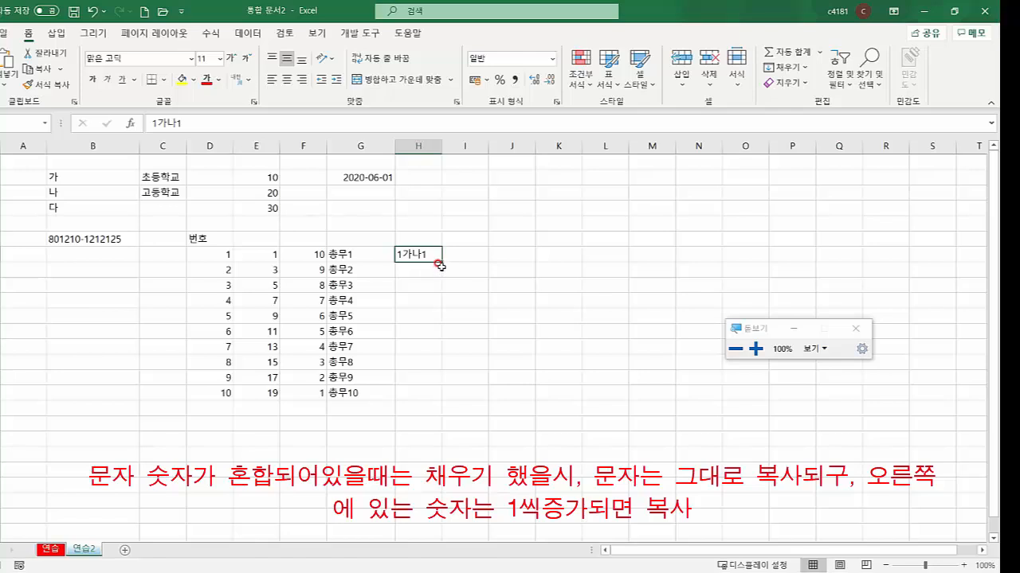
left_click_drag(441, 262, 443, 398)
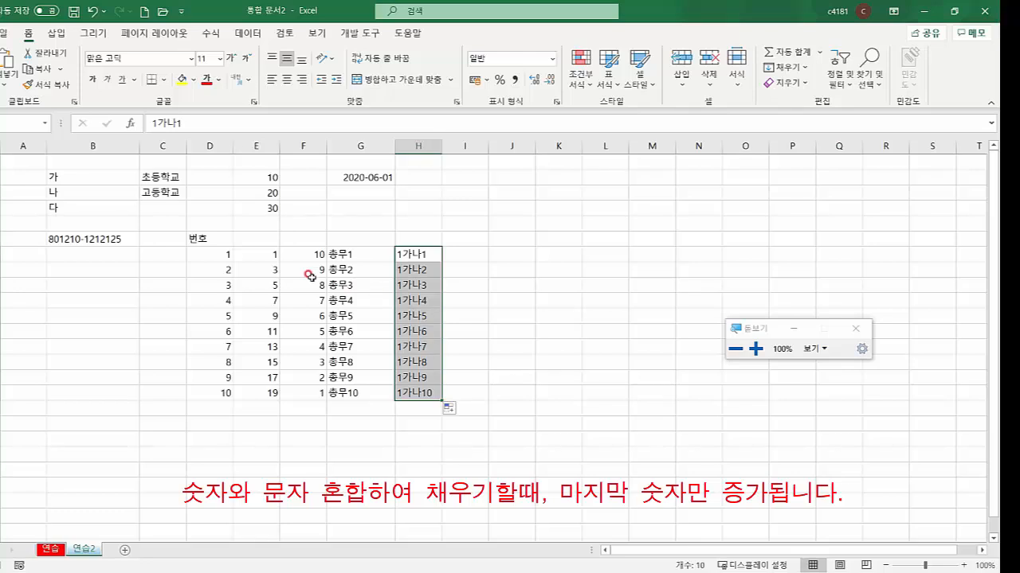
left_click_drag(211, 256, 419, 409)
left_click(389, 433)
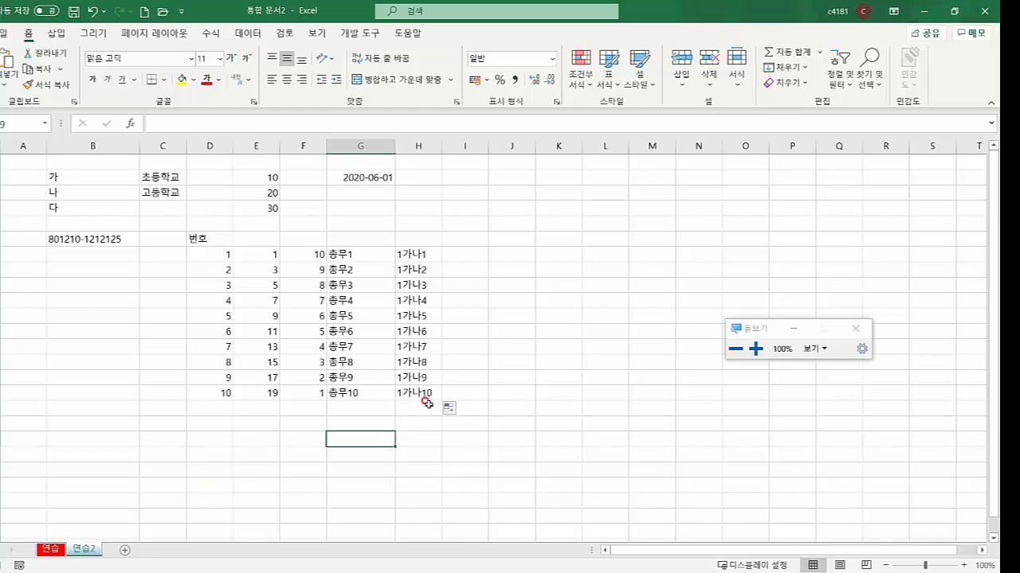
Select the A1:J18 sample data block and clear its contents with 내용 지우기, emptying the sheet
left_click_drag(128, 252, 444, 405)
left_click(383, 452)
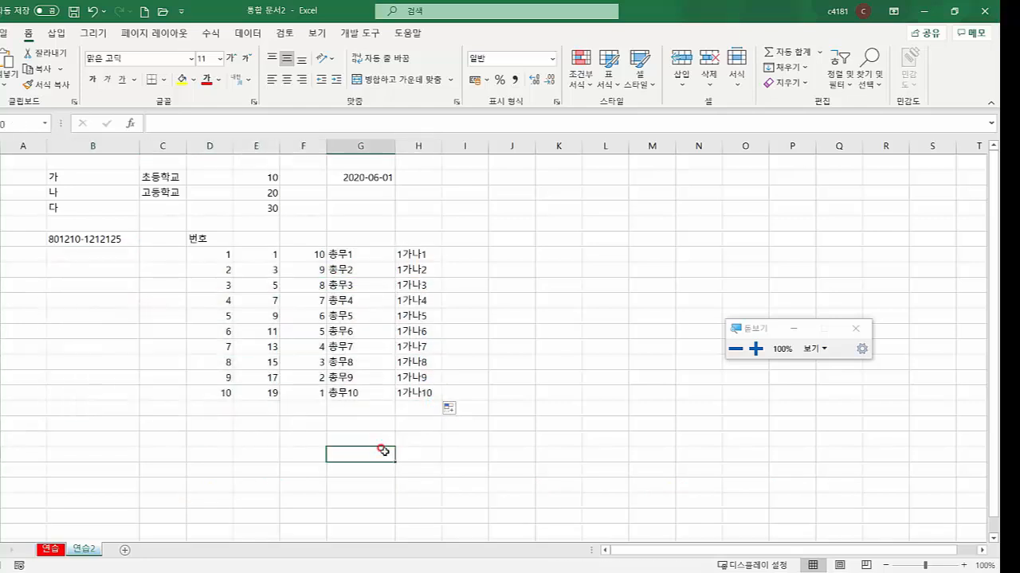
left_click_drag(38, 163, 489, 427)
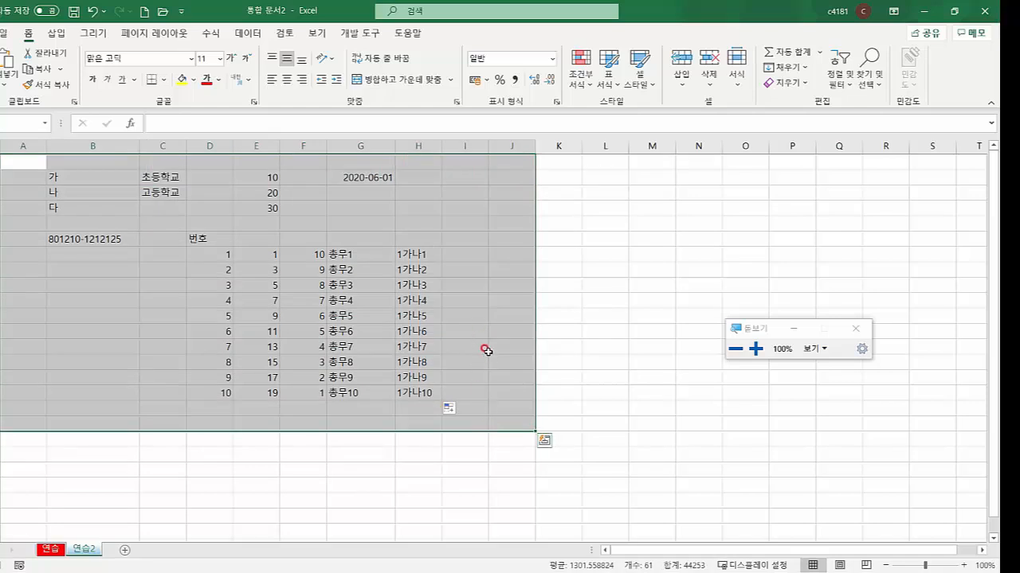
key("Delete")
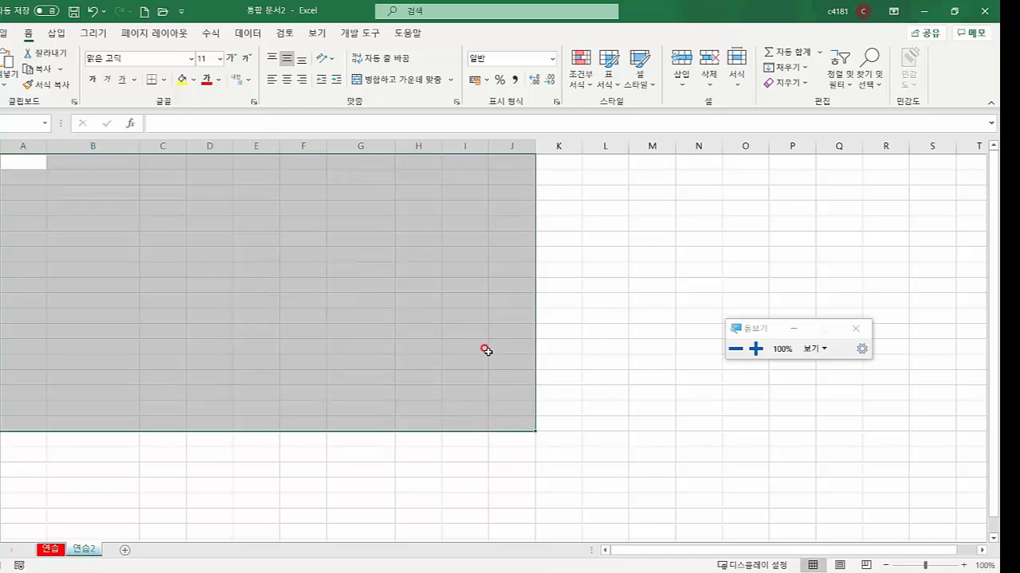
key("ctrl+z")
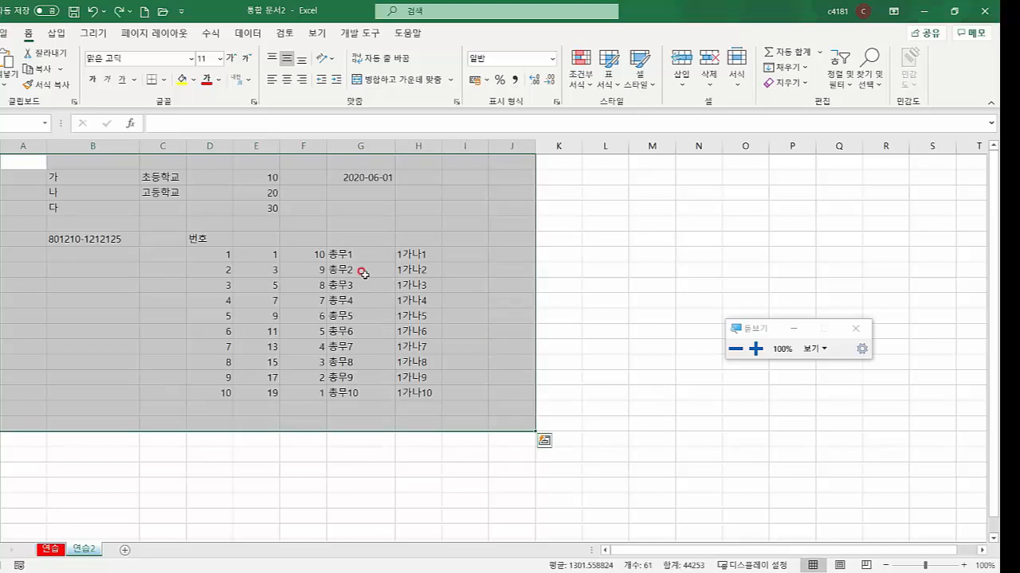
right_click(351, 239)
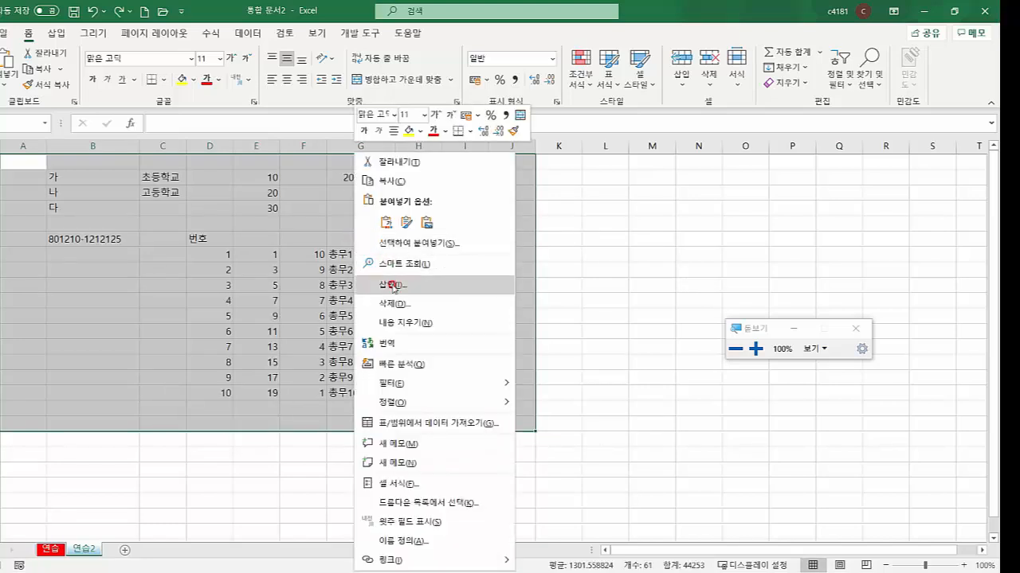
left_click(401, 325)
left_click(397, 322)
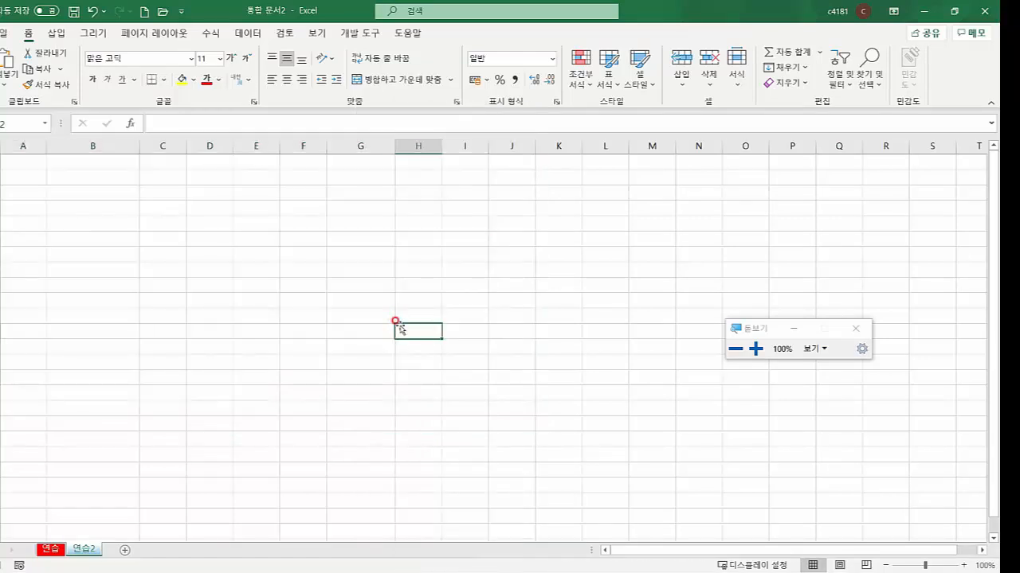
On the 페이지 레이아웃 tab, view the 여백 presets (기본, 넓게, 좁게) without choosing one
left_click(372, 271)
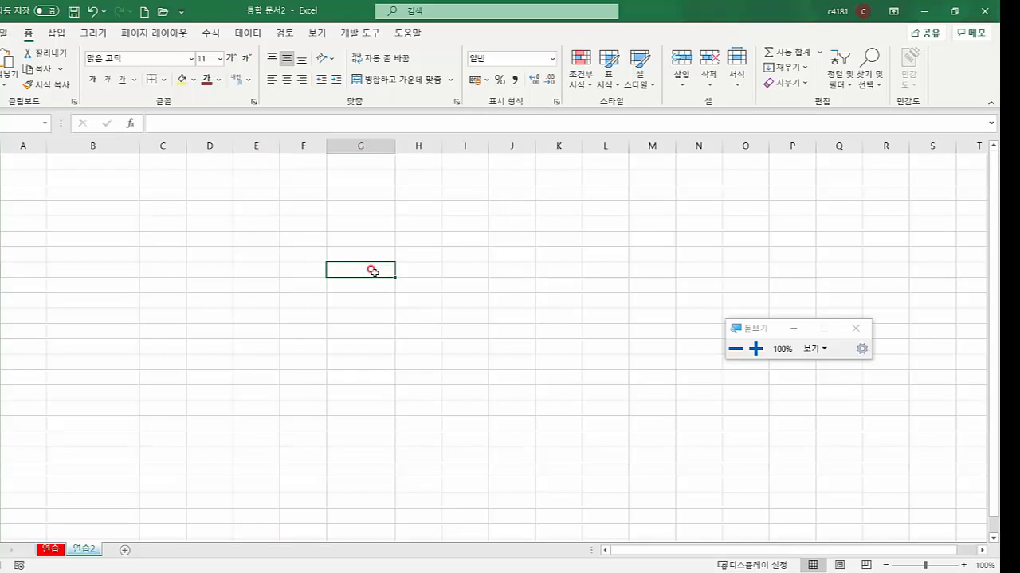
left_click(208, 195)
left_click(159, 236)
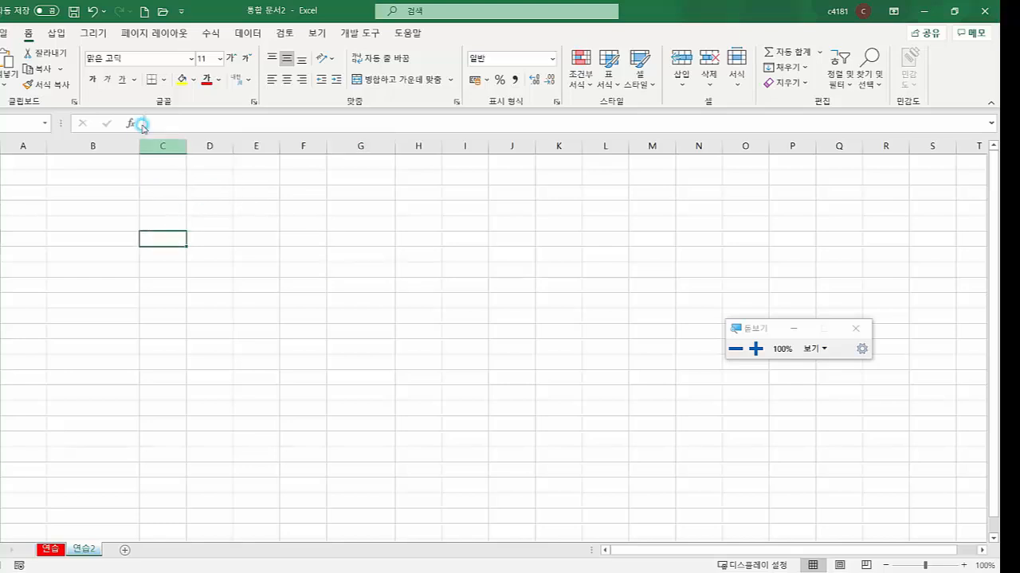
left_click(157, 34)
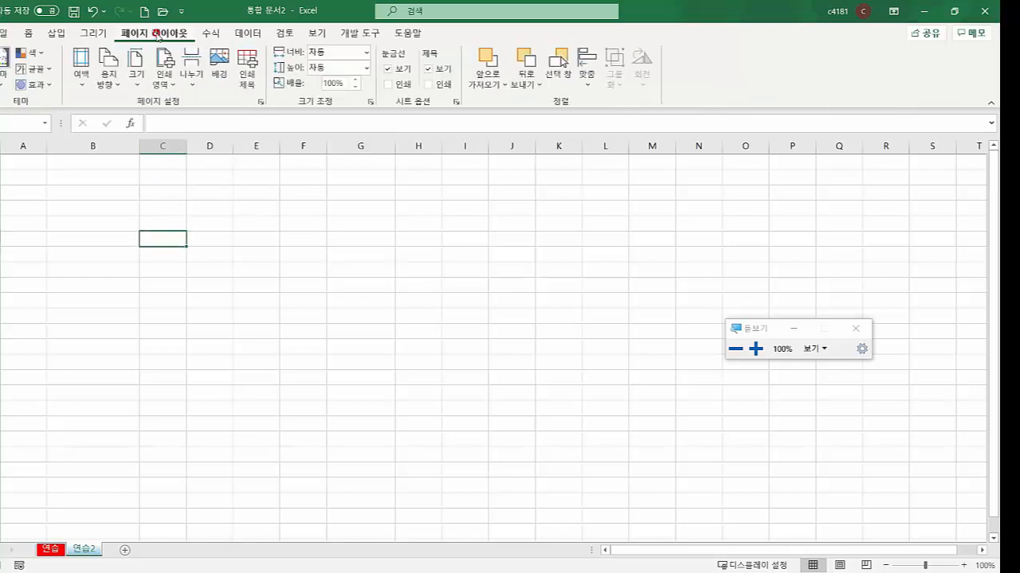
left_click(82, 93)
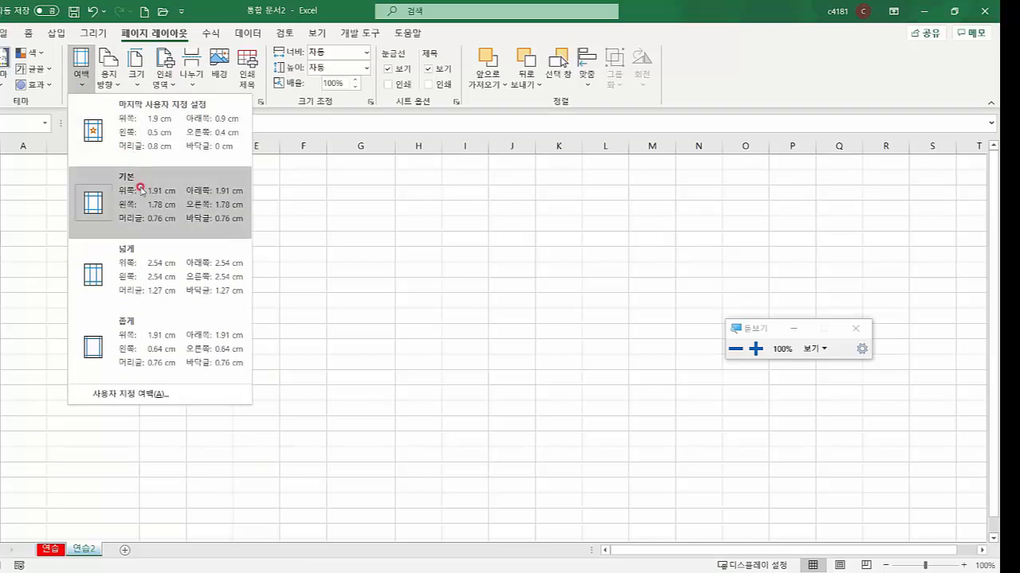
left_click(289, 224)
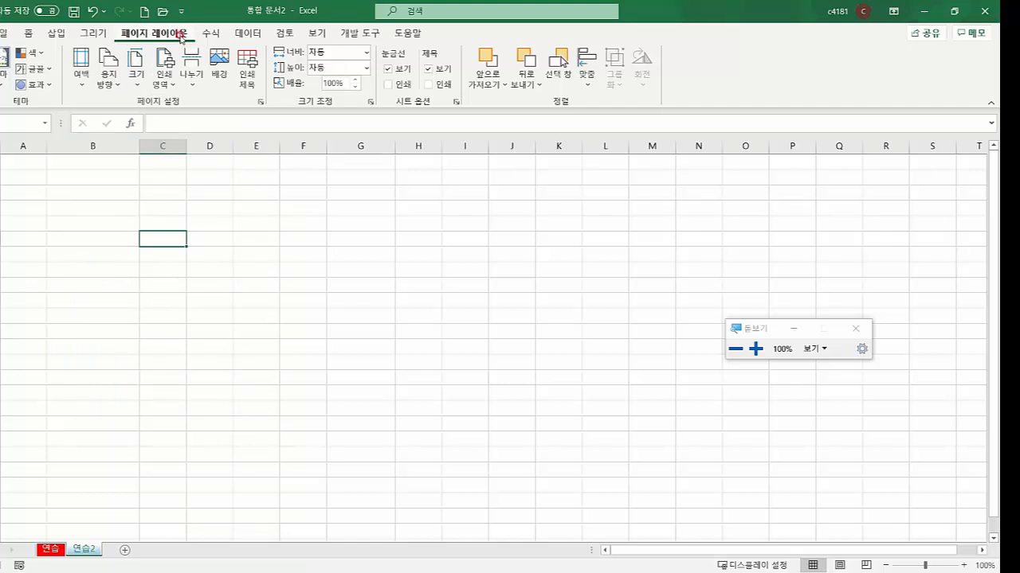
left_click(117, 83)
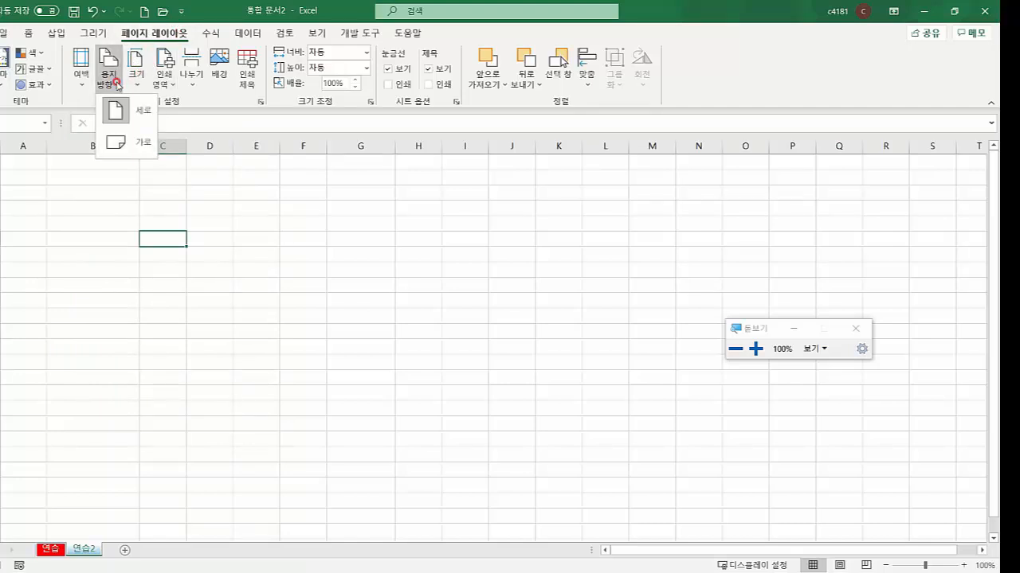
left_click(115, 142)
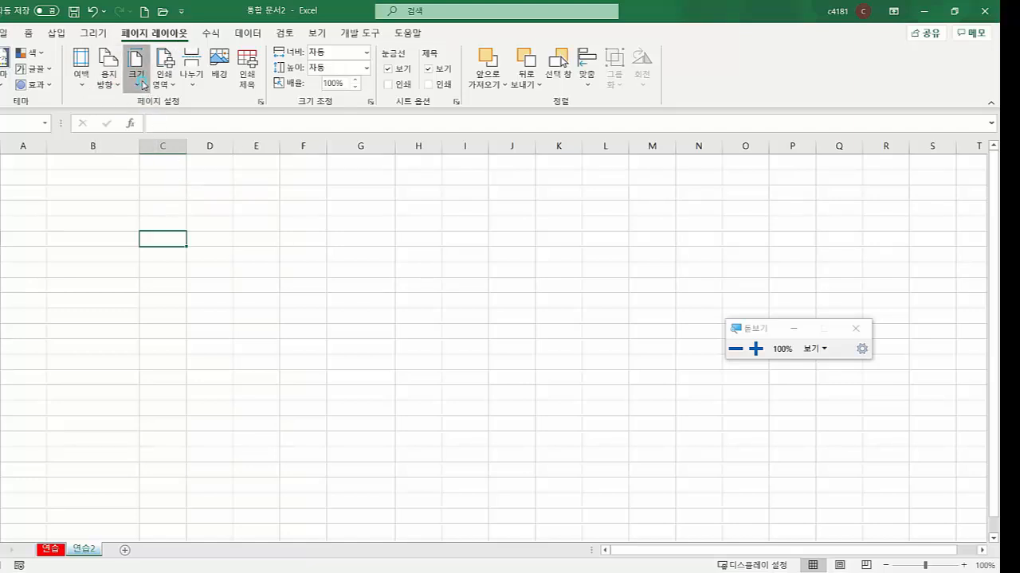
left_click(138, 80)
left_click(141, 82)
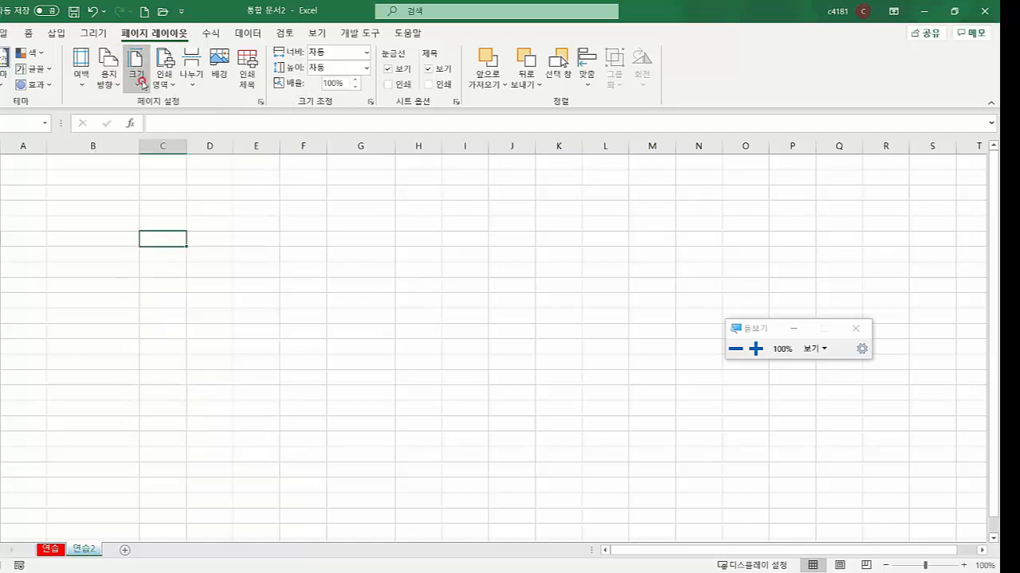
left_click(165, 84)
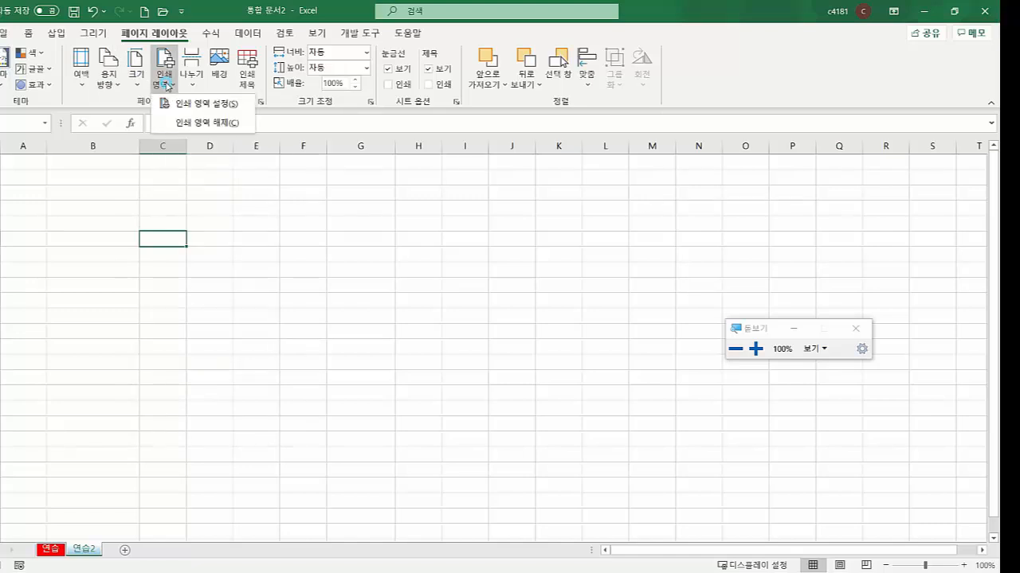
left_click(161, 202)
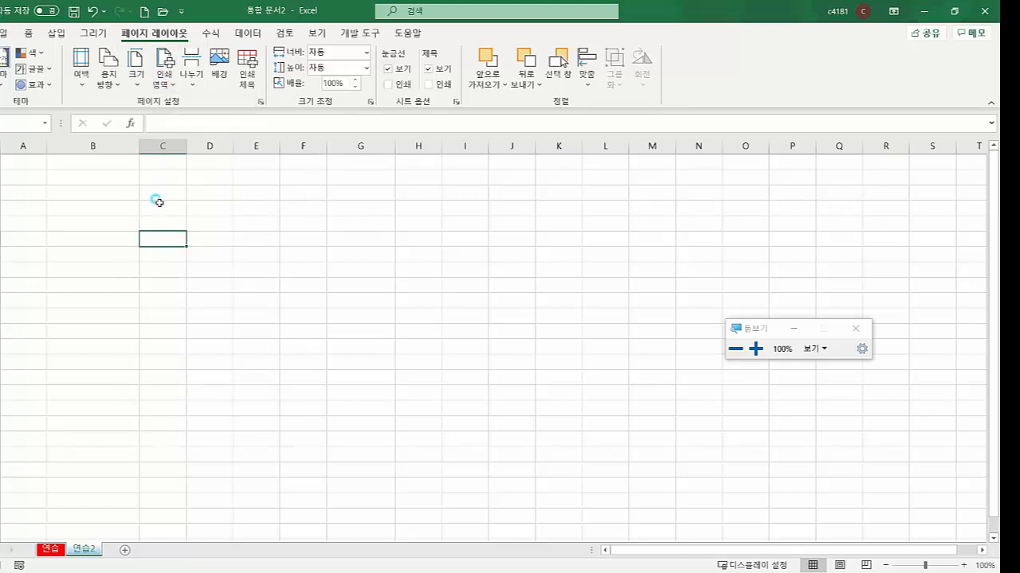
left_click(26, 157)
left_click_drag(26, 158, 348, 373)
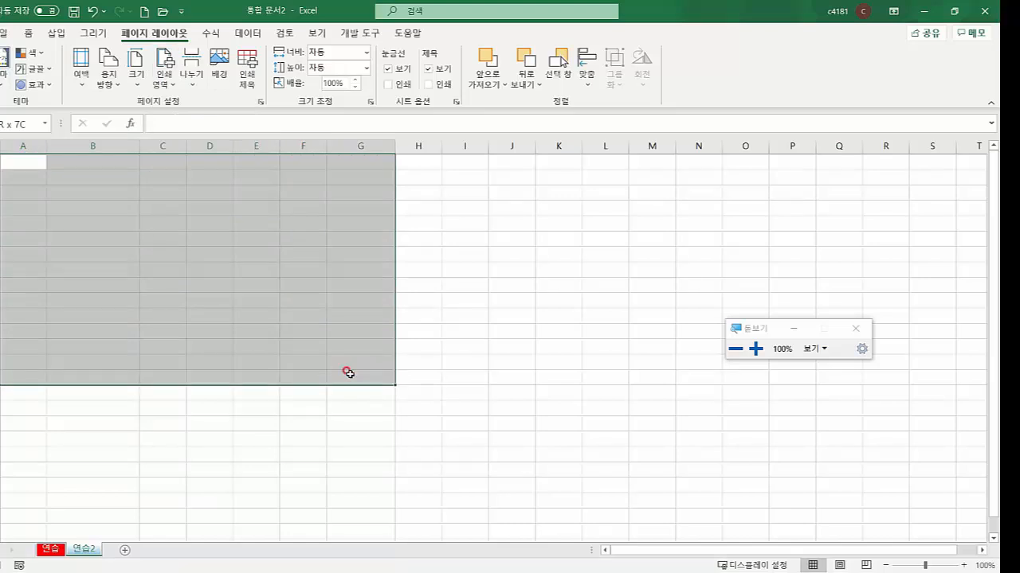
left_click(171, 81)
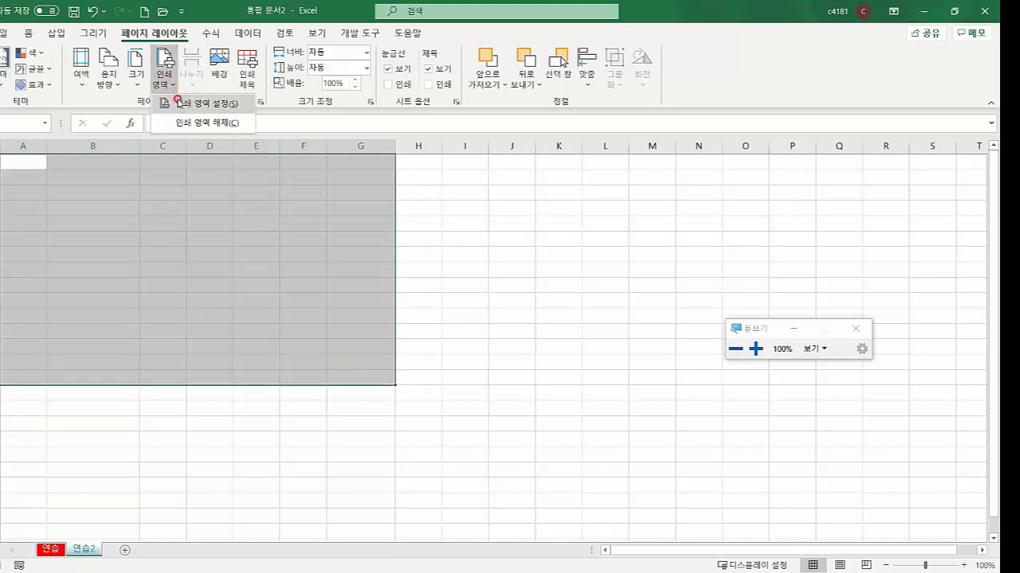
left_click(200, 210)
left_click(199, 209)
left_click(200, 211)
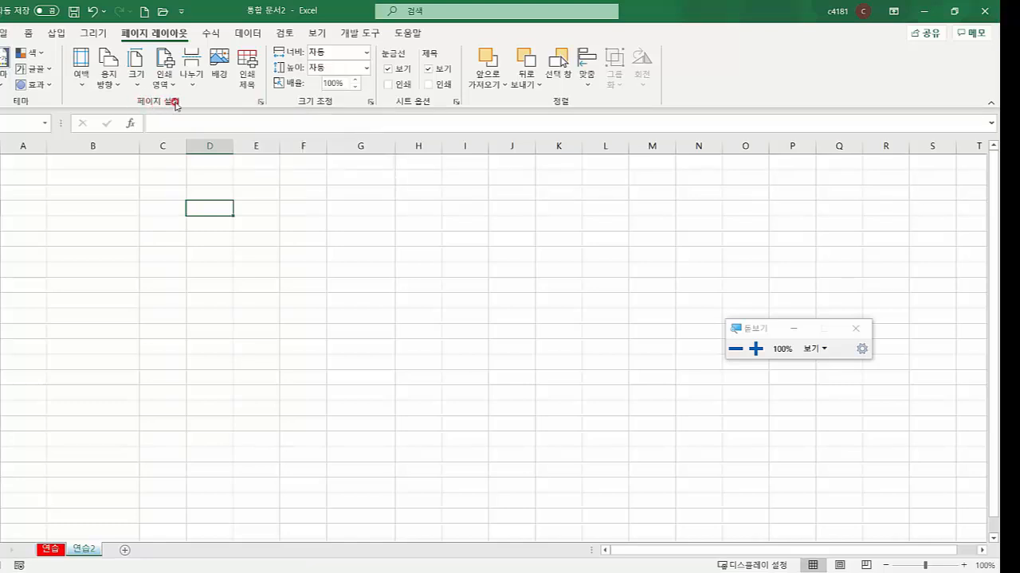
Open Page Setup and try lowering the print scale below 100%
left_click(261, 102)
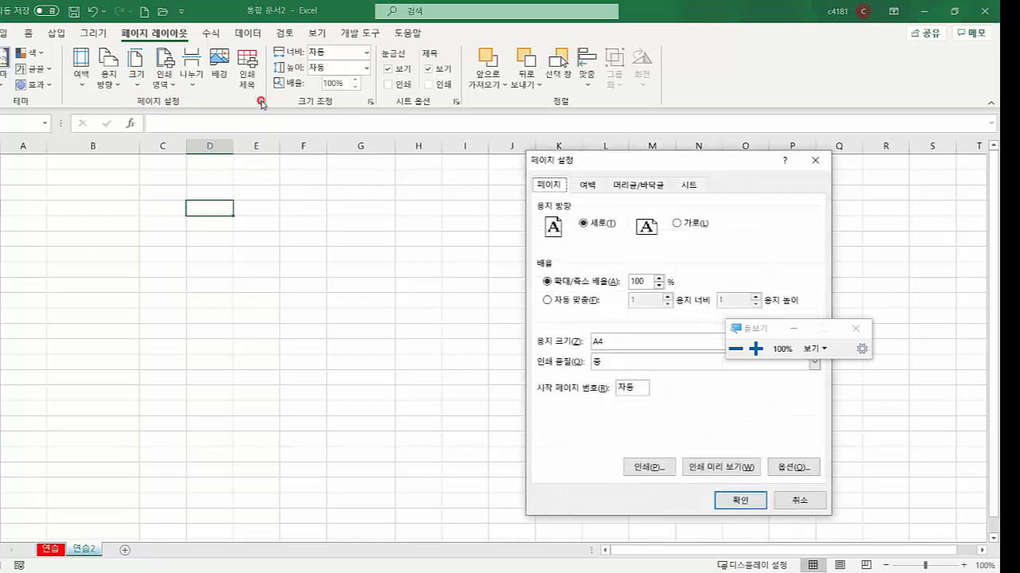
left_click_drag(592, 161, 275, 128)
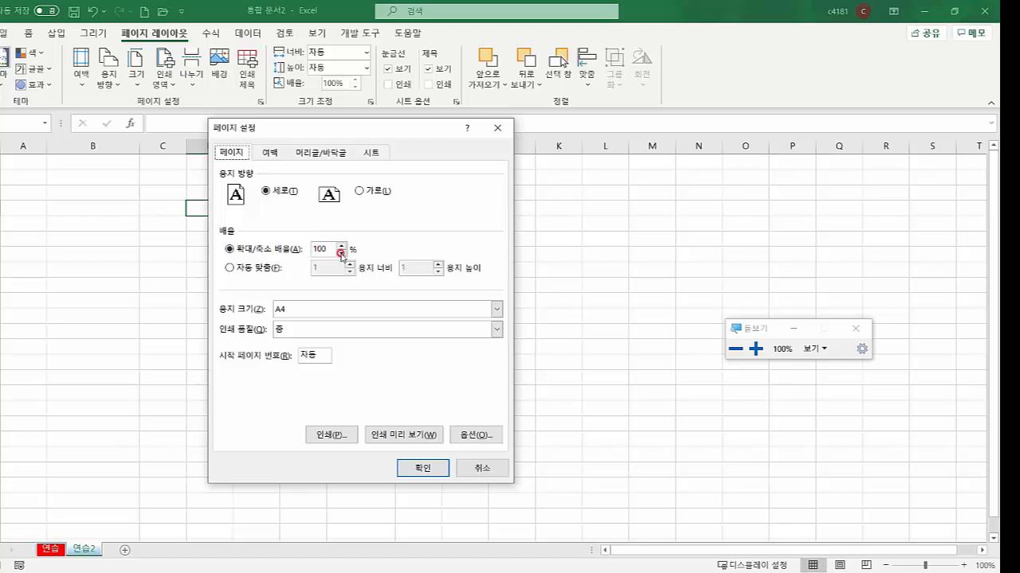
left_click(341, 254)
left_click(341, 253)
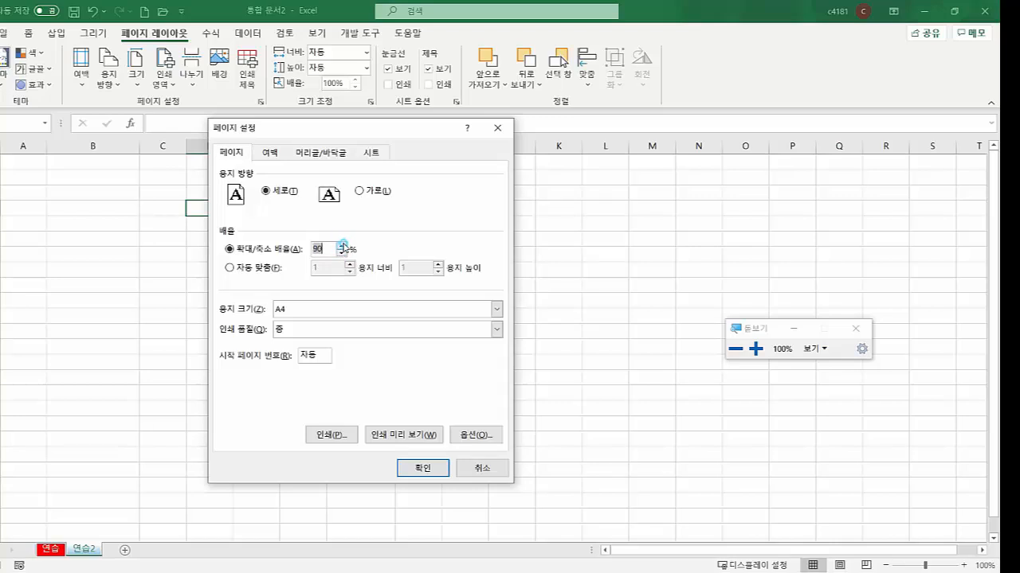
left_click(341, 255)
Try a 0.5 left margin on the Margins tab, then cancel all page setup changes
left_click(270, 152)
left_click(279, 267)
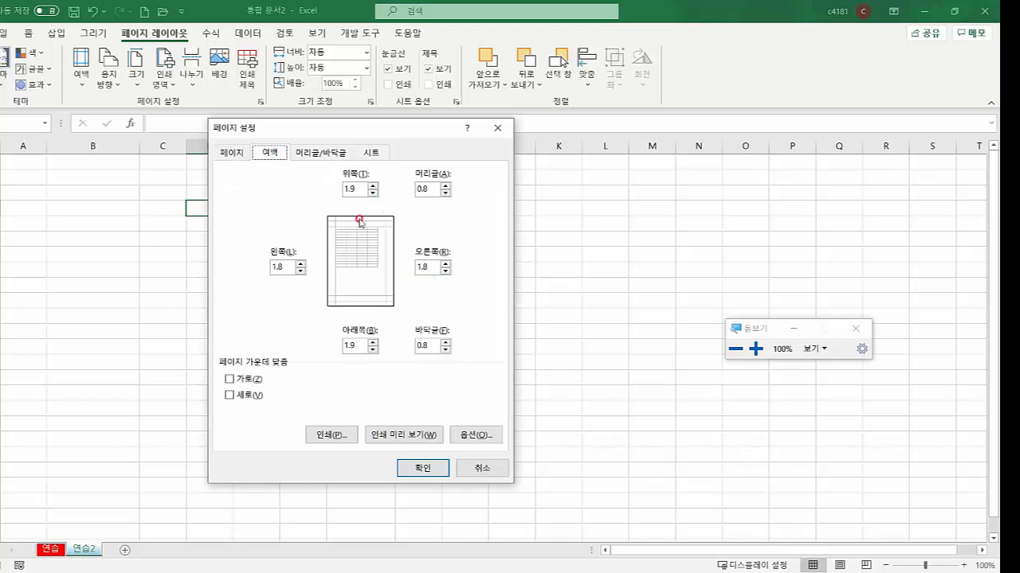
left_click(300, 270)
left_click(300, 265)
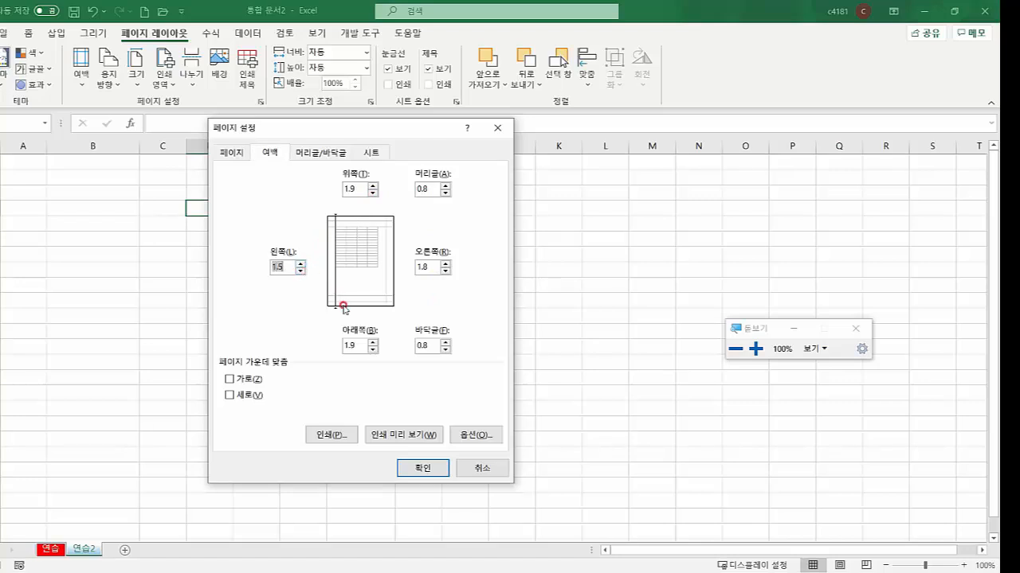
left_click(481, 470)
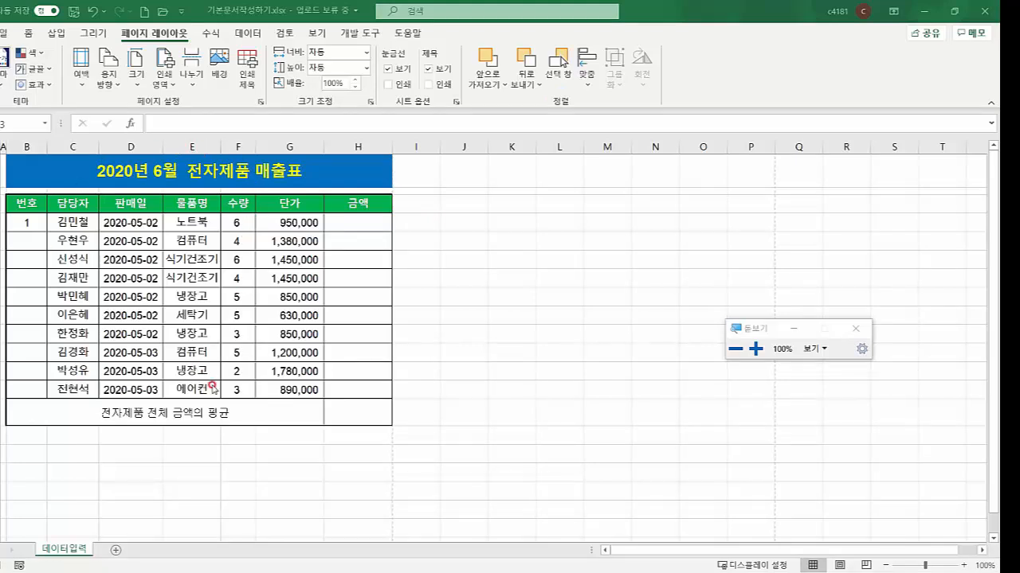
In Page Setup, keep portrait orientation, check the margins, and open the sales table's print preview
left_click(274, 428)
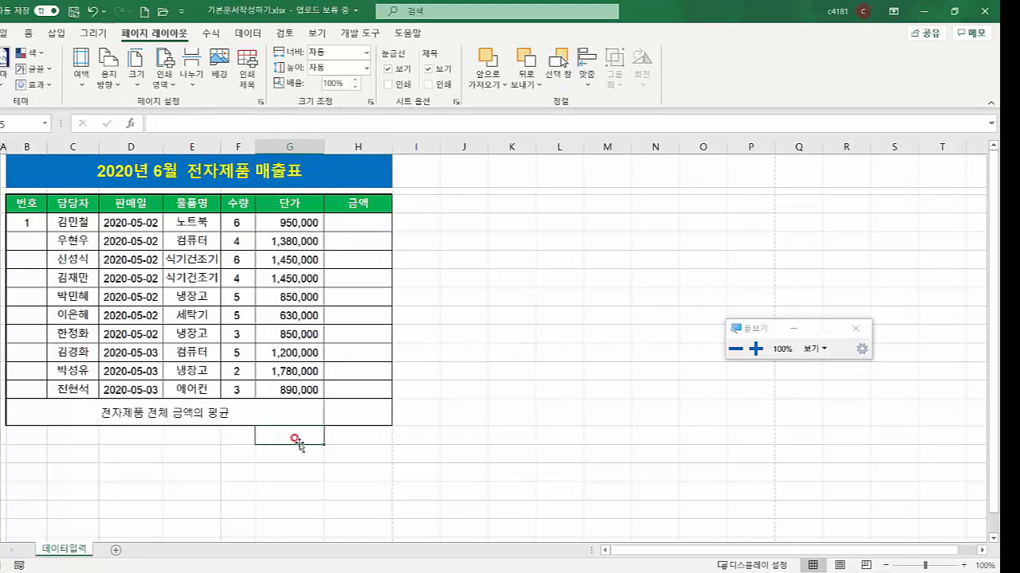
left_click(332, 439)
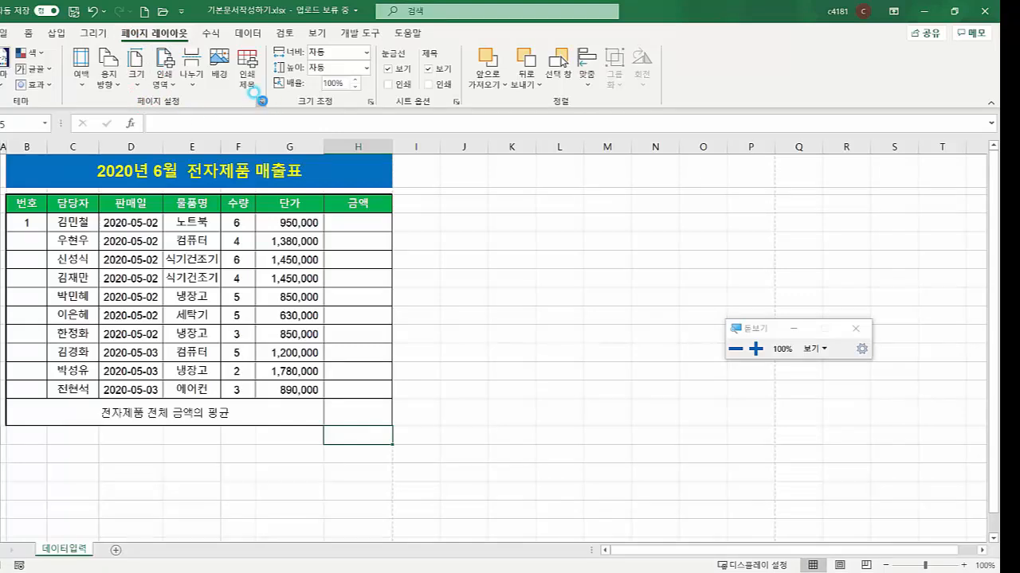
left_click(261, 102)
left_click_drag(286, 138, 285, 119)
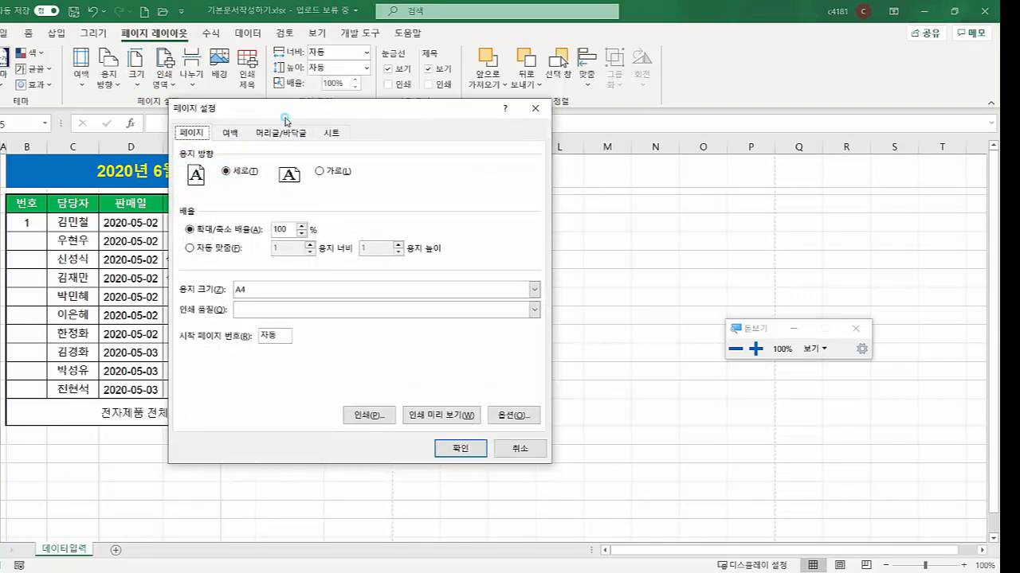
left_click(223, 171)
left_click(229, 134)
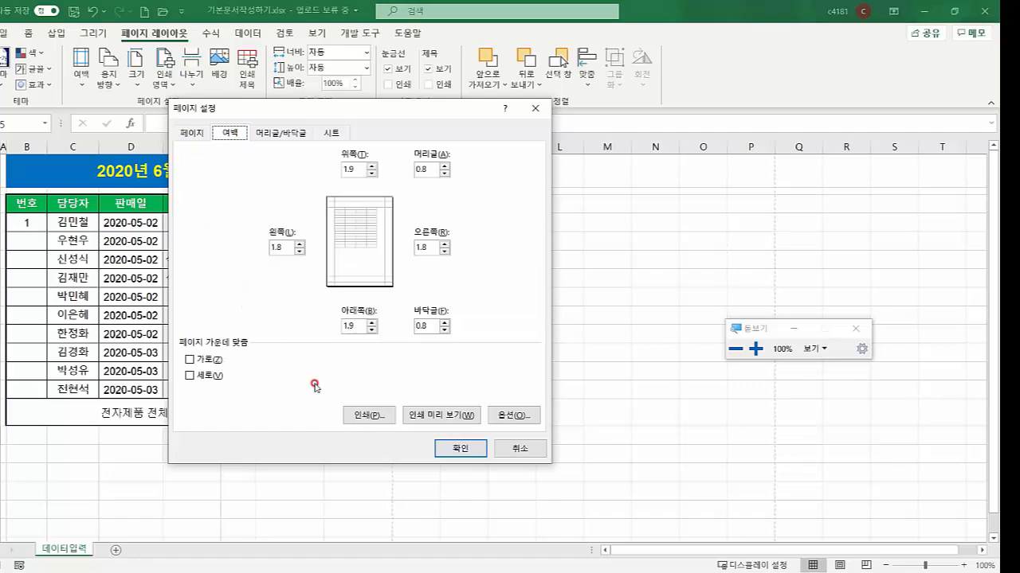
left_click(428, 417)
left_click(429, 418)
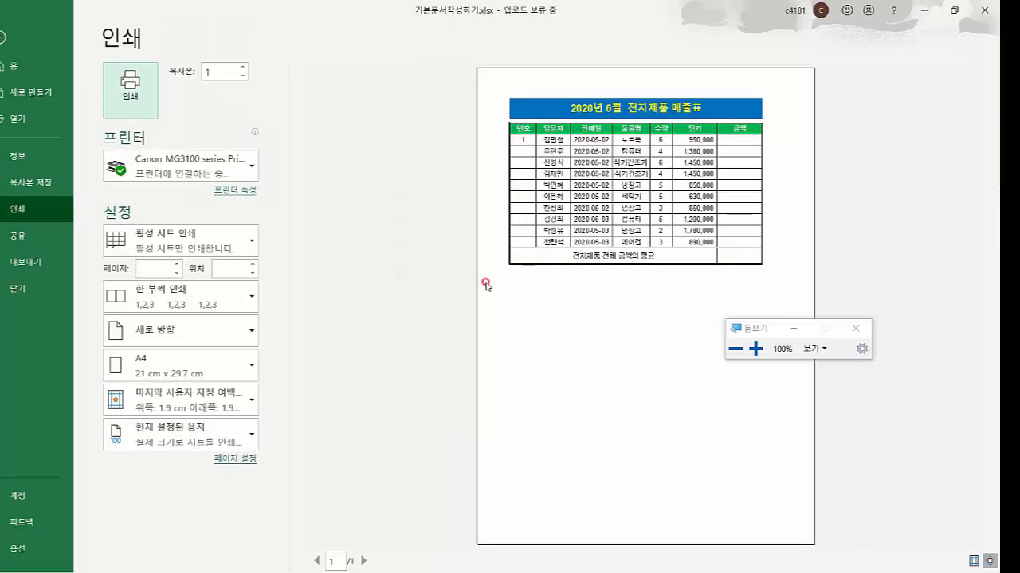
Turn on the Show Margins guides in the sales table's print preview
left_click(857, 328)
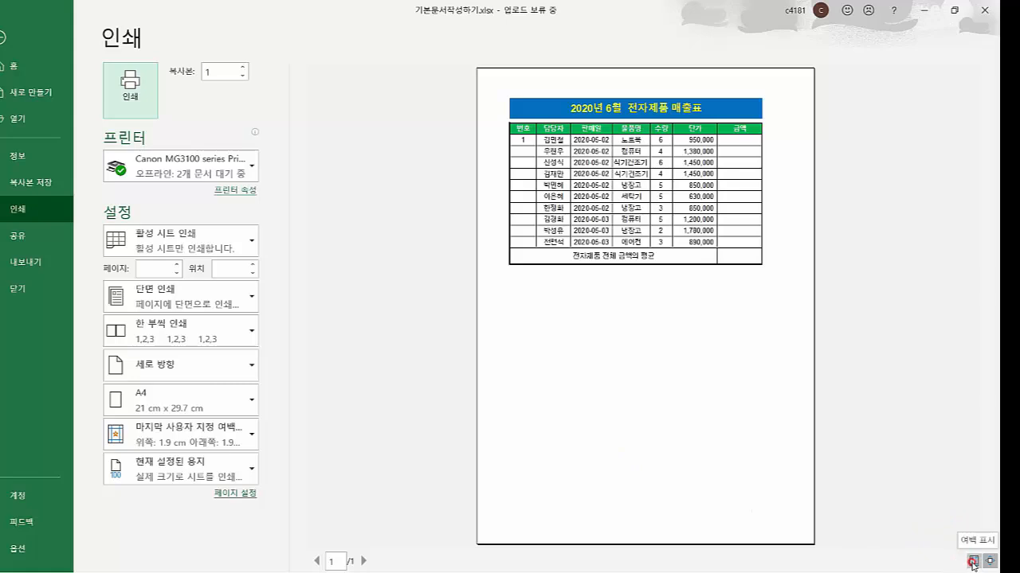
left_click(973, 561)
left_click(972, 561)
left_click(973, 562)
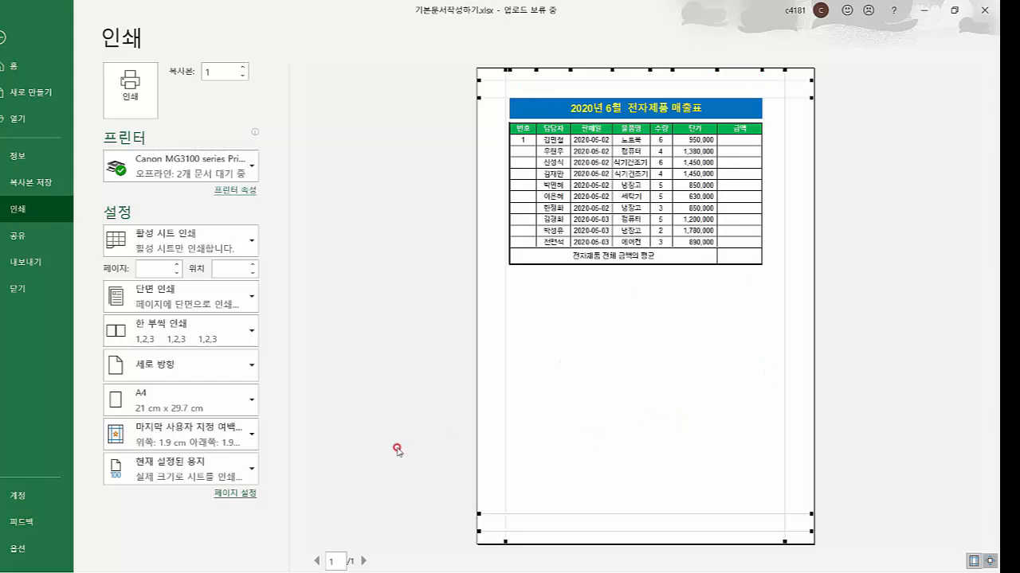
Open the Page Setup Margins tab and reduce the left margin to about 0.8 cm
left_click(232, 494)
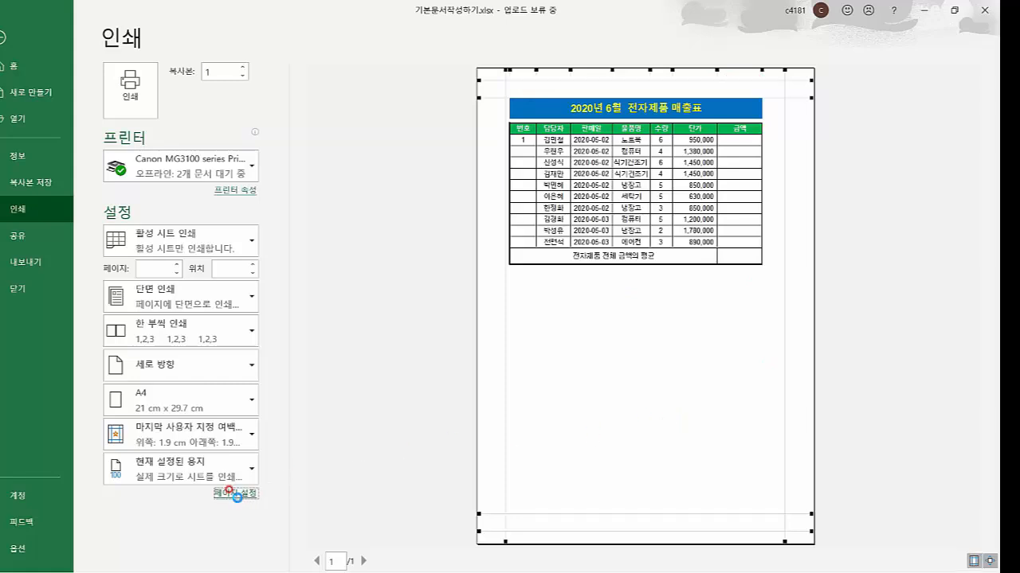
left_click_drag(322, 117, 255, 104)
left_click(170, 124)
left_click(211, 230)
left_click(232, 239)
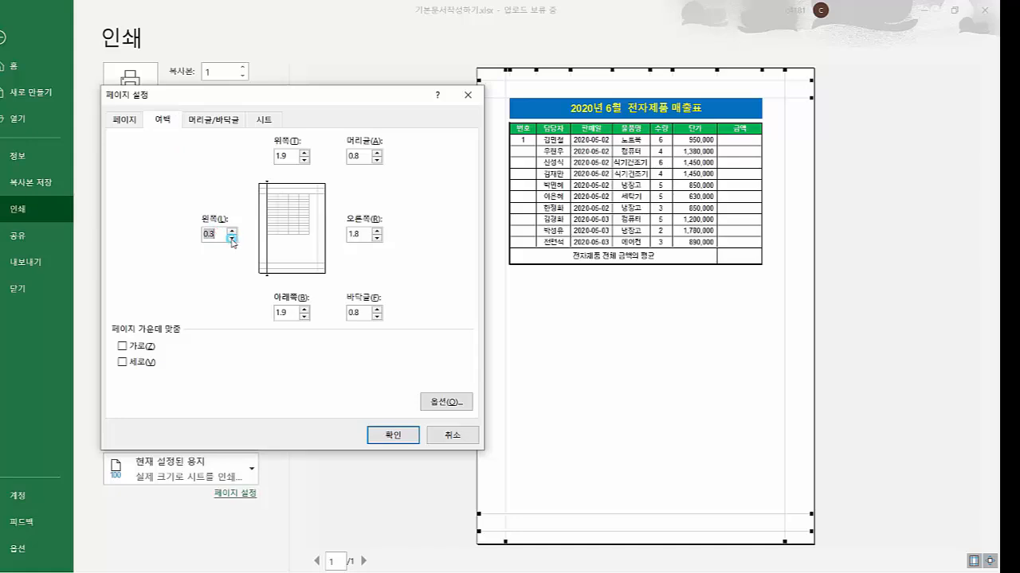
left_click(232, 239)
left_click(232, 238)
left_click(232, 239)
key("Tab")
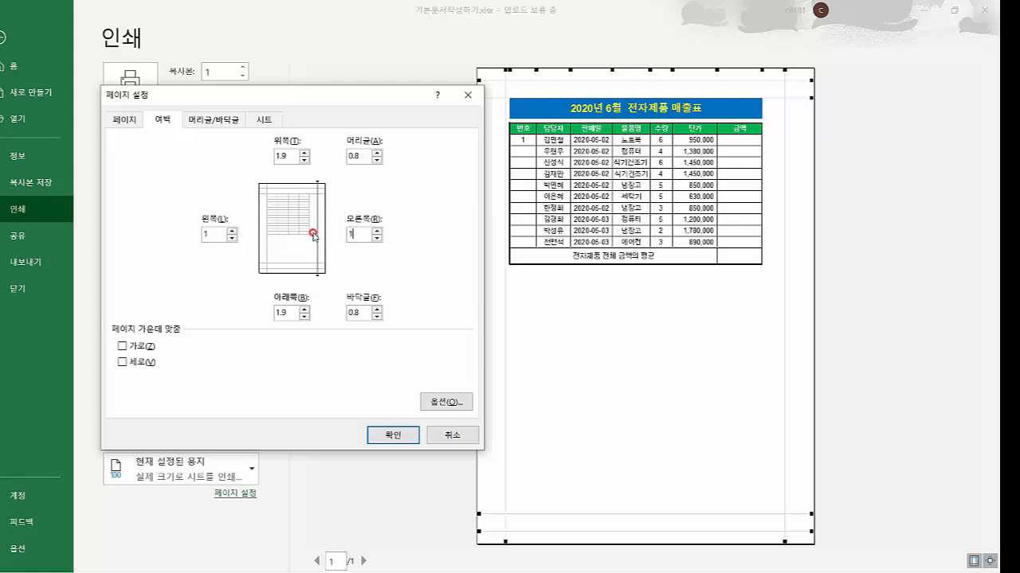
Set the top and bottom margins to 1 cm, centre horizontally, and apply
left_click_drag(294, 156, 249, 157)
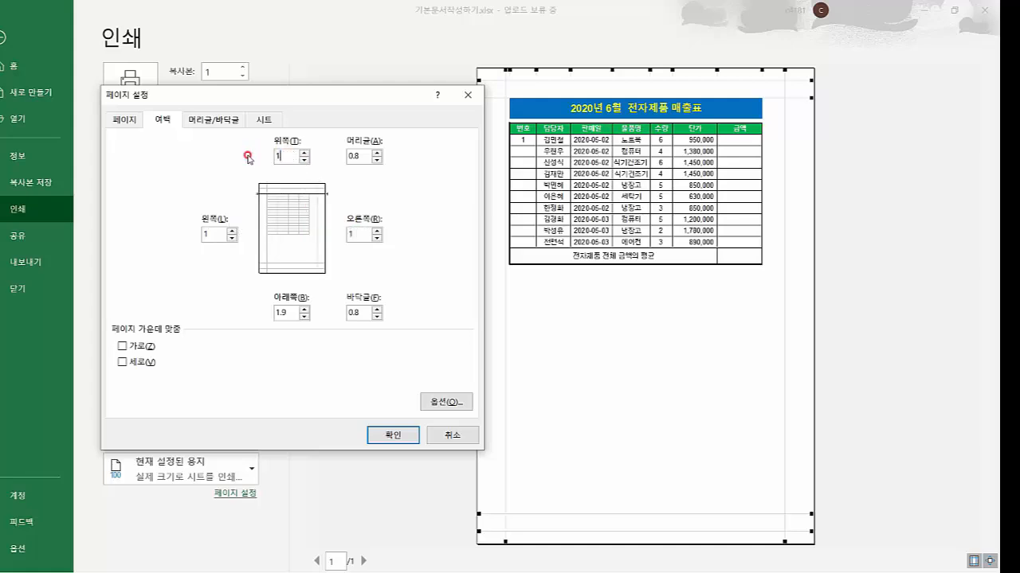
left_click(354, 157)
left_click_drag(292, 314, 246, 311)
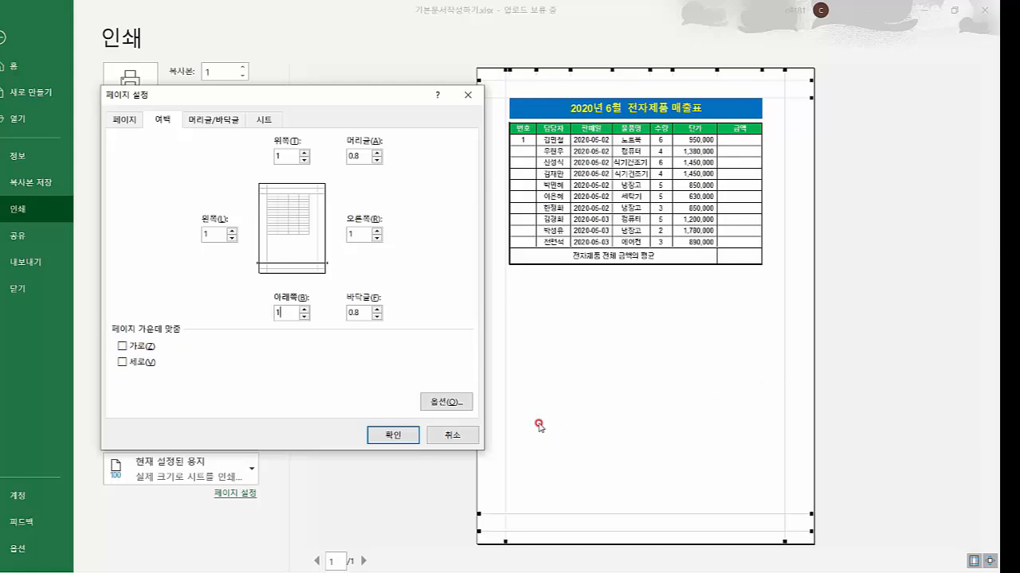
left_click(139, 348)
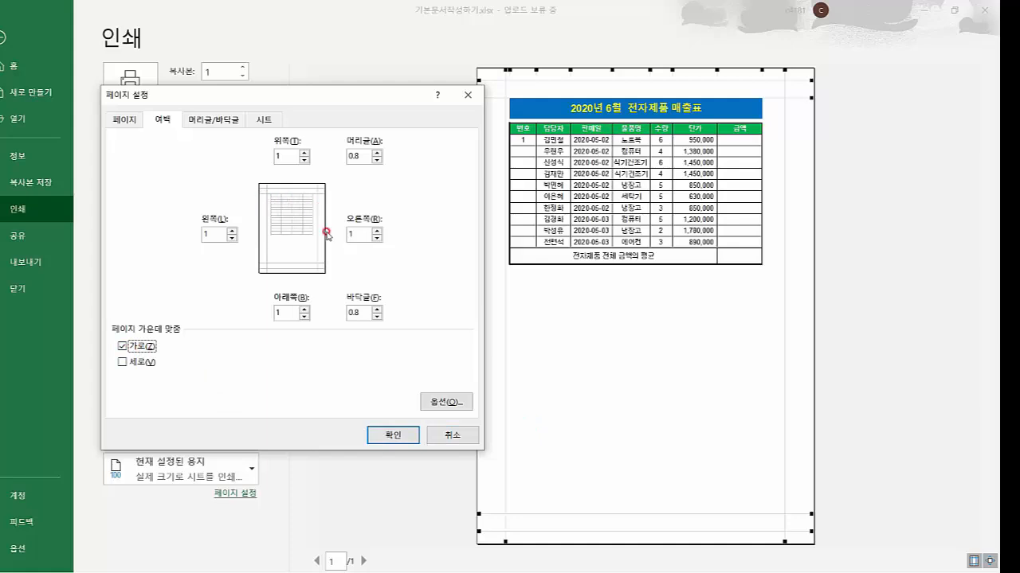
left_click(379, 435)
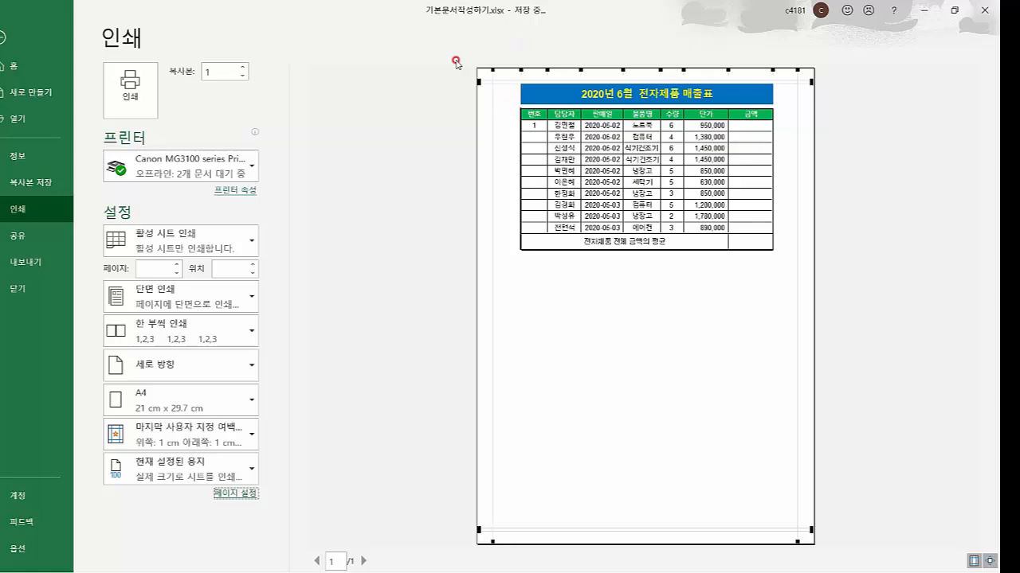
Drag the preview margins to 1.7 cm top and 1.1 cm left, keeping horizontal centring
mouse_move(493, 117)
left_mouse_down()
mouse_move(506, 116)
mouse_move(495, 117)
left_mouse_up()
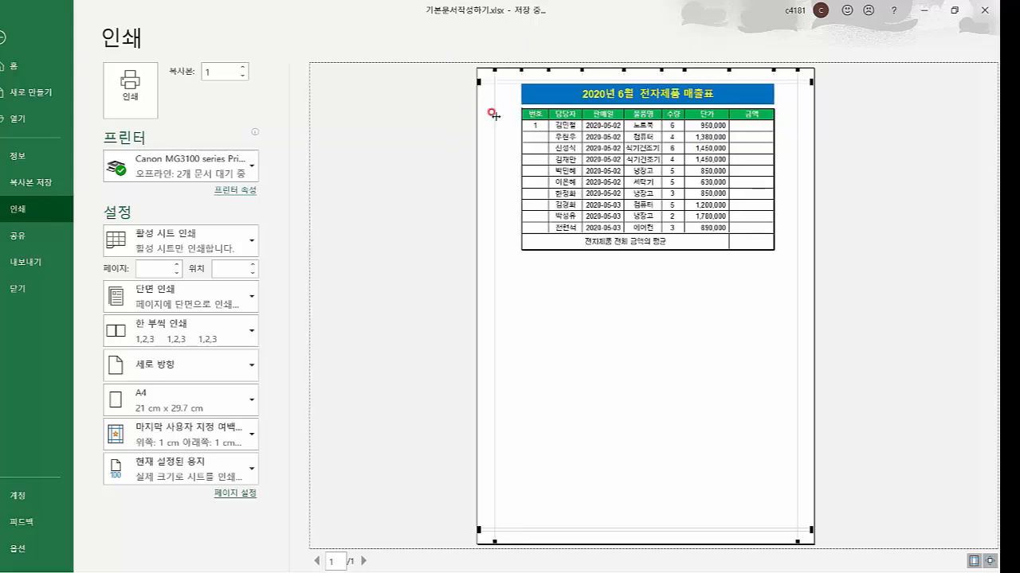
left_click_drag(771, 82, 775, 94)
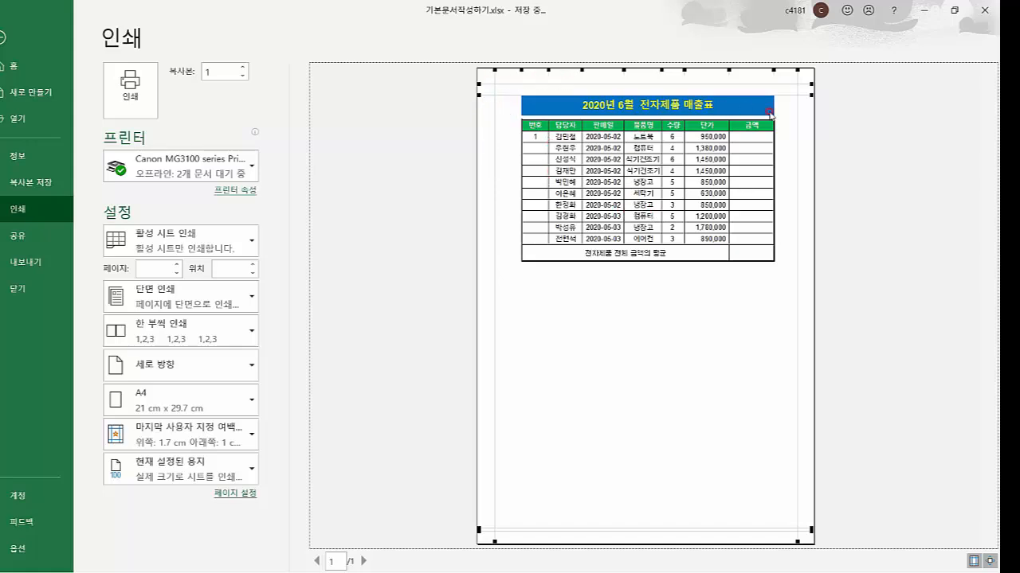
left_click(239, 493)
left_click(167, 120)
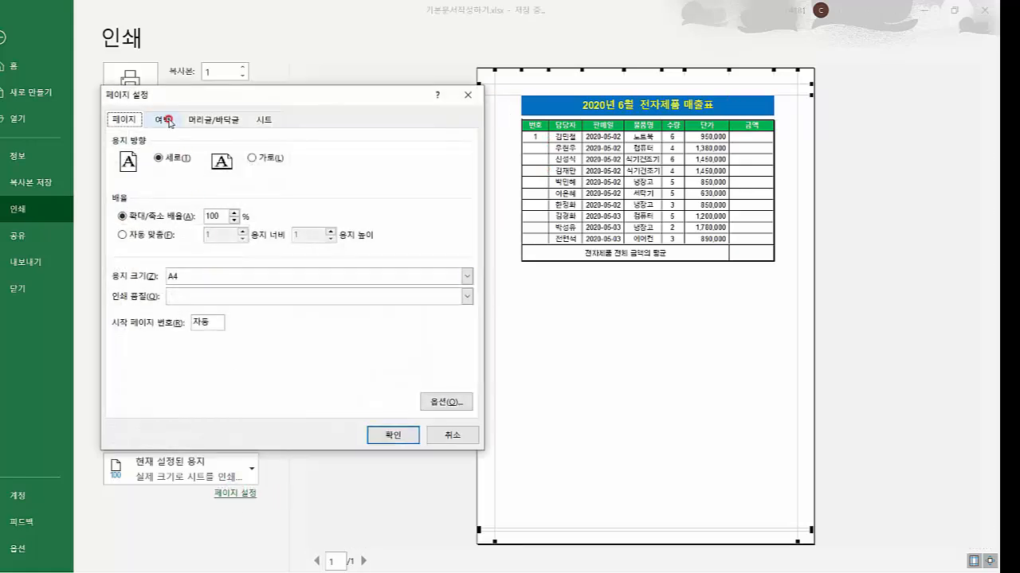
left_click(143, 354)
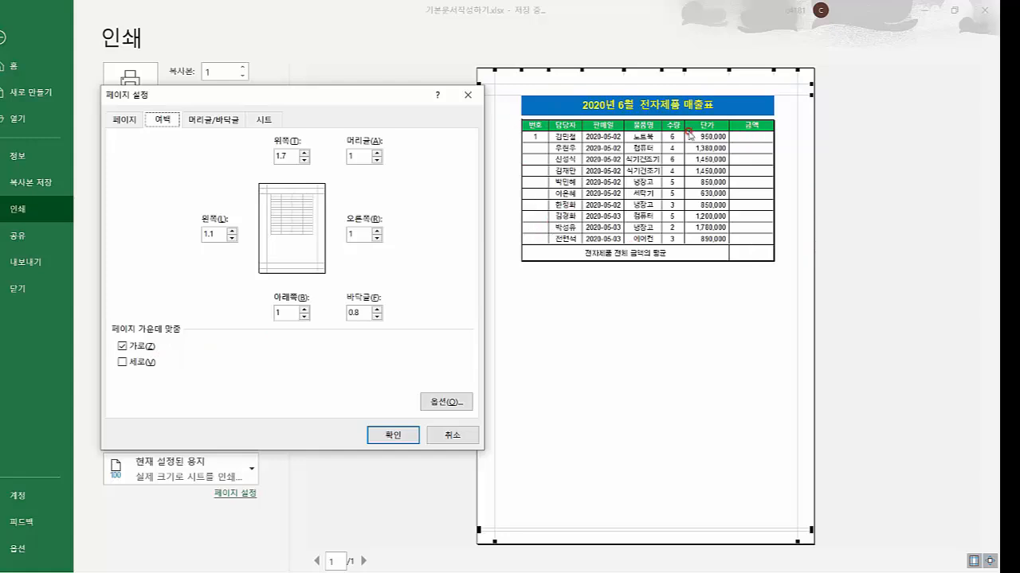
left_click(392, 434)
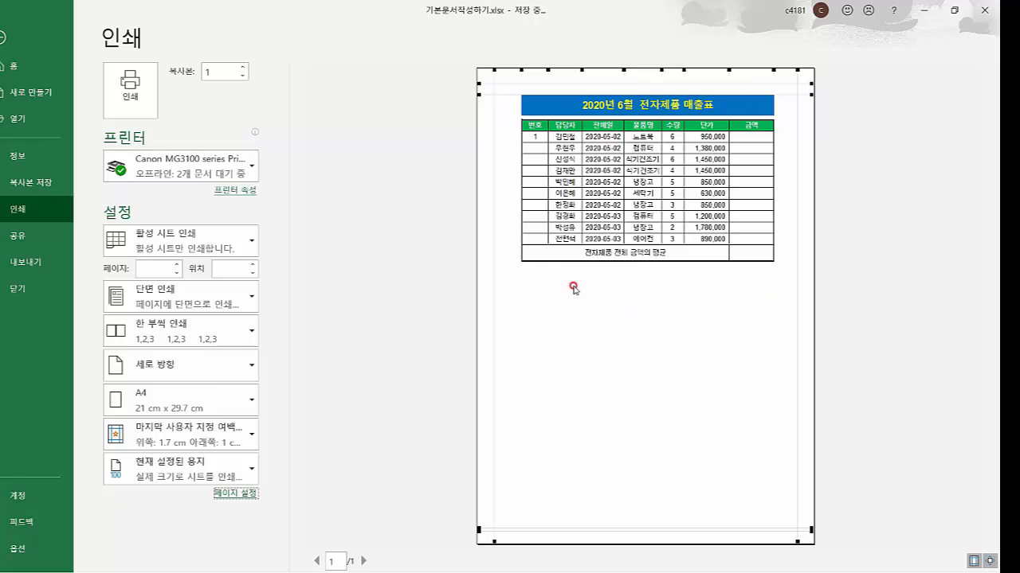
Use File > Save a Copy > This PC to open Save As proposing 기본문서작성하기.xlsx in 문서
left_click(4, 37)
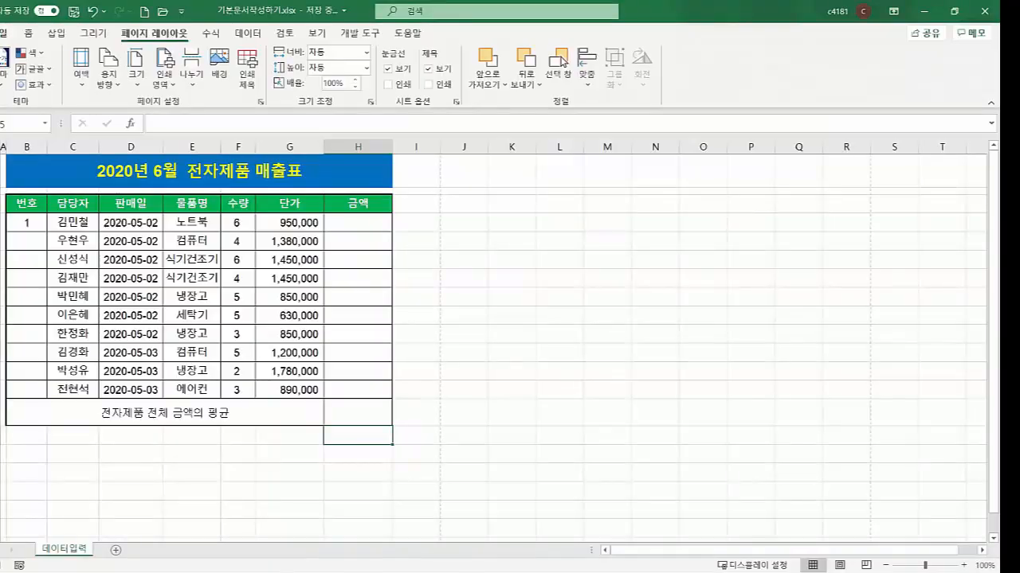
left_click(4, 33)
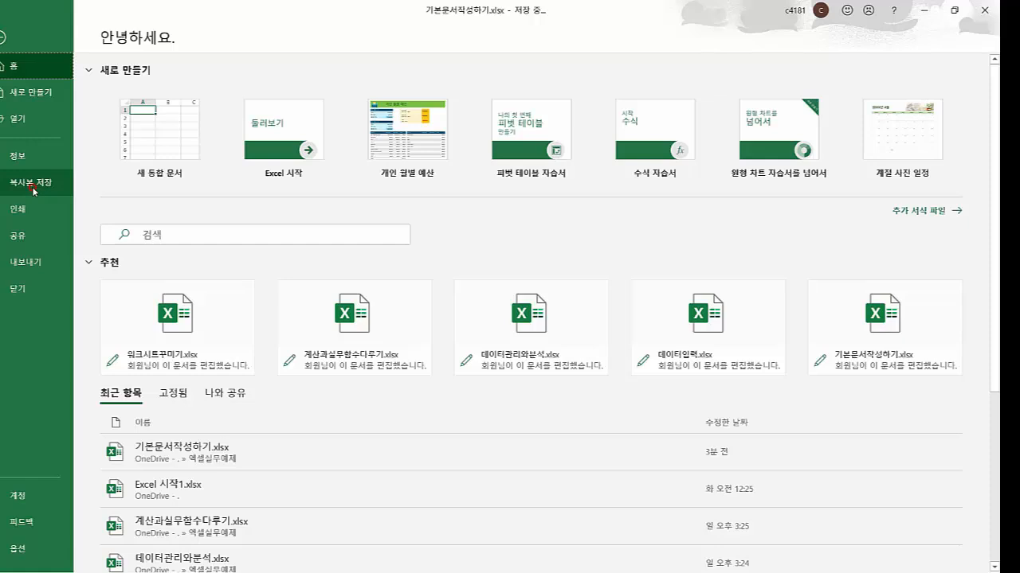
left_click(35, 190)
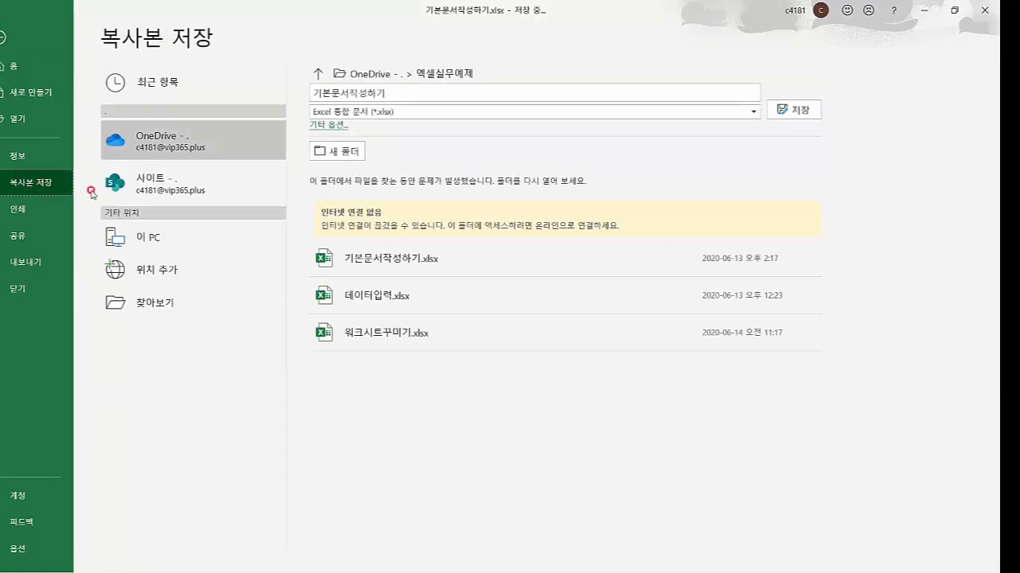
left_click(127, 239)
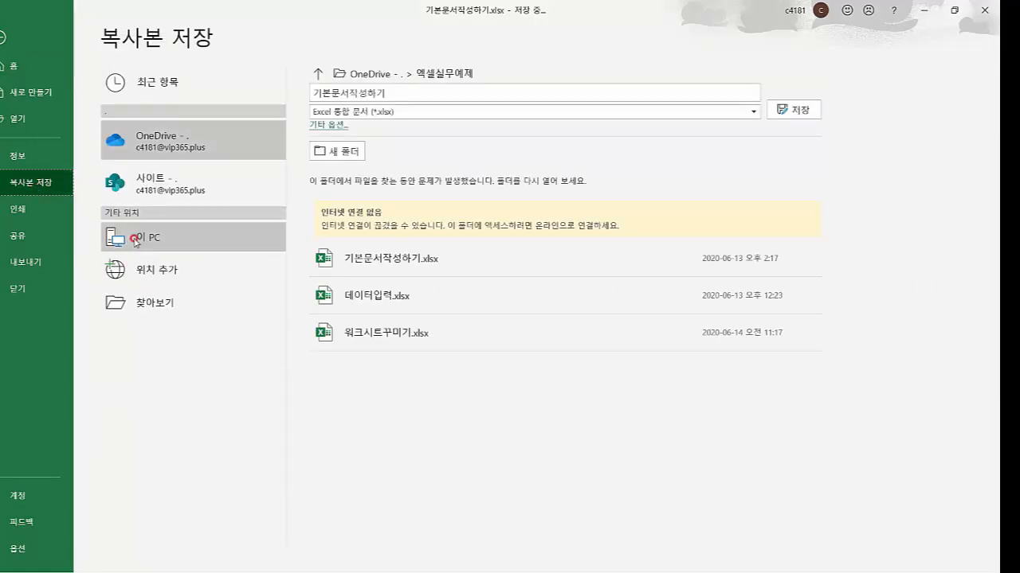
left_click(134, 240)
left_click(335, 159)
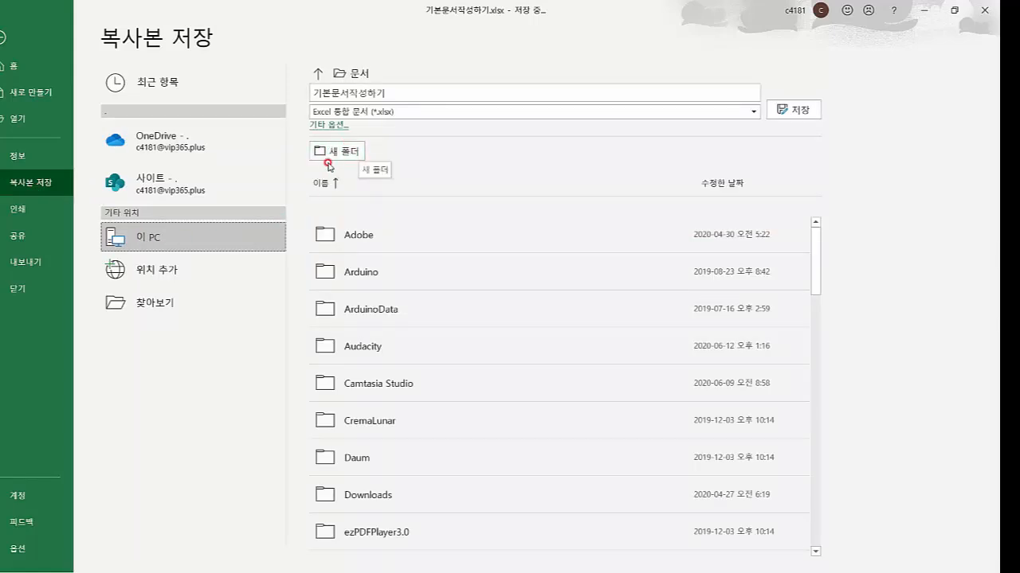
double_click(176, 241)
left_click(164, 238)
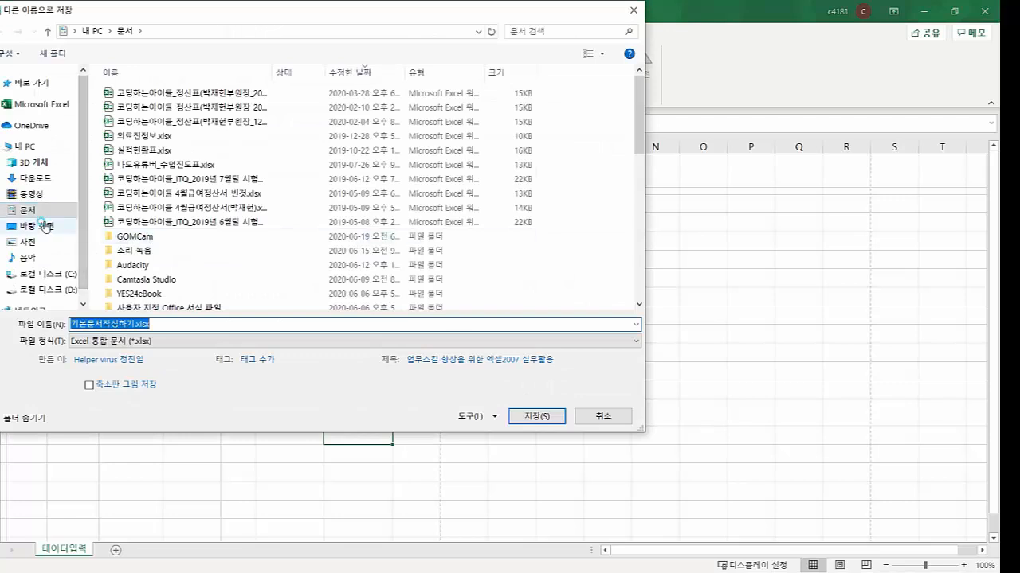
Save a copy to the Desktop with the file name 연습.xlsx
left_click(44, 227)
left_click_drag(158, 324, 200, 329)
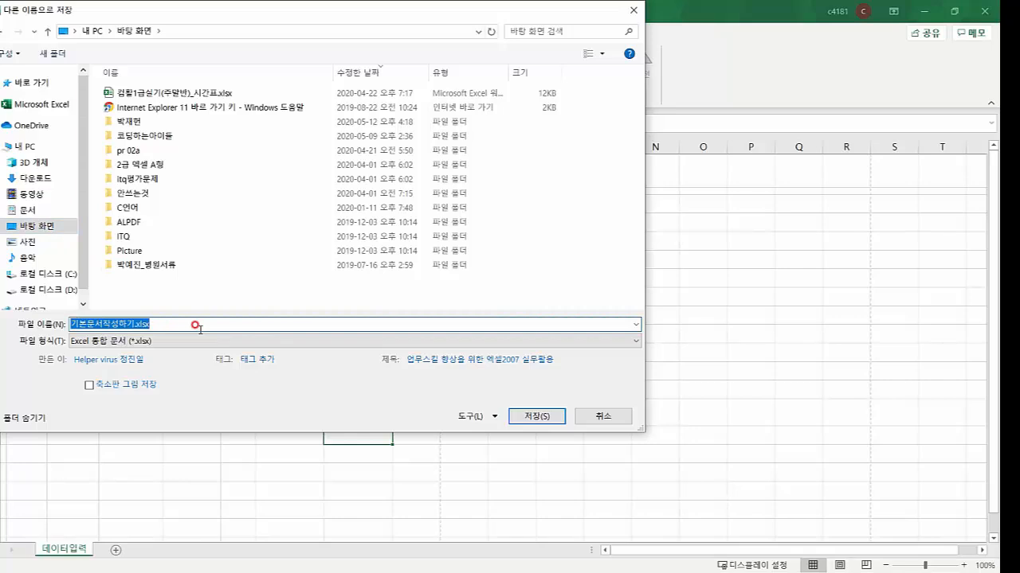
type("dus")
key("BackSpace")
key("BackSpace")
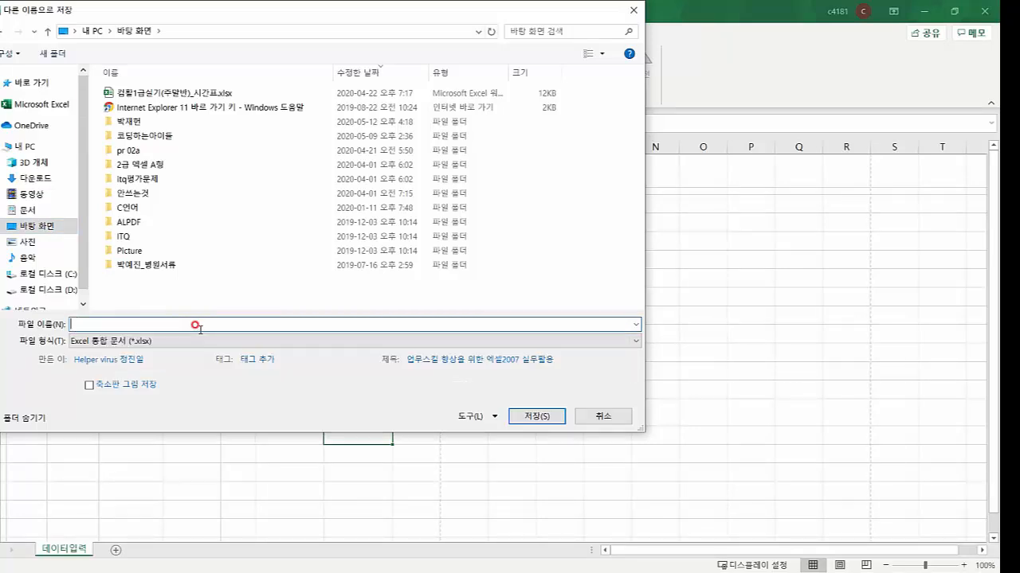
type("연ㅅ")
left_click(516, 418)
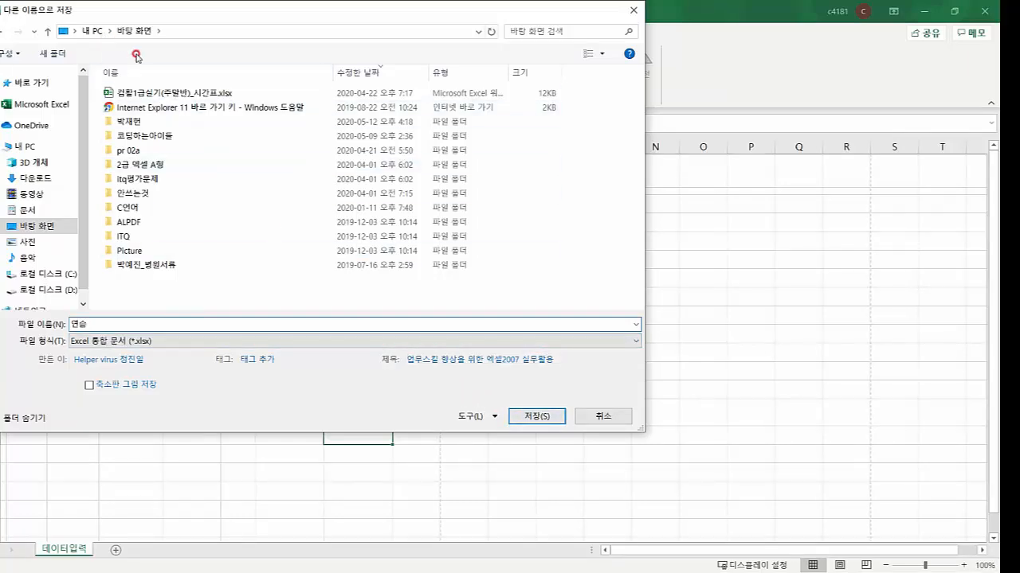
left_click(522, 415)
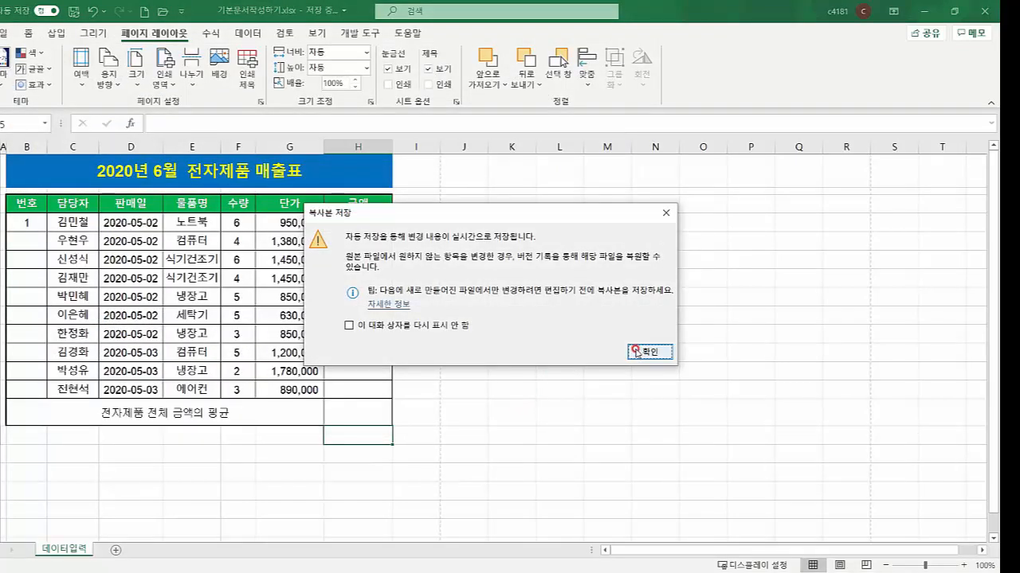
Close the 복사본 저장 AutoSave notice and scroll the sales table down and back up
left_click(636, 349)
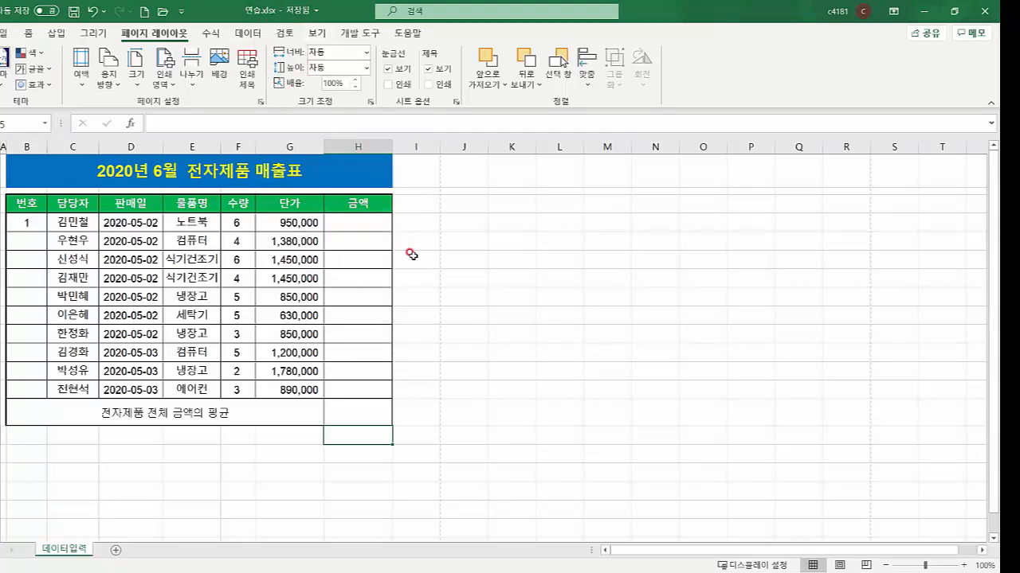
scroll(410, 253, "down", 3)
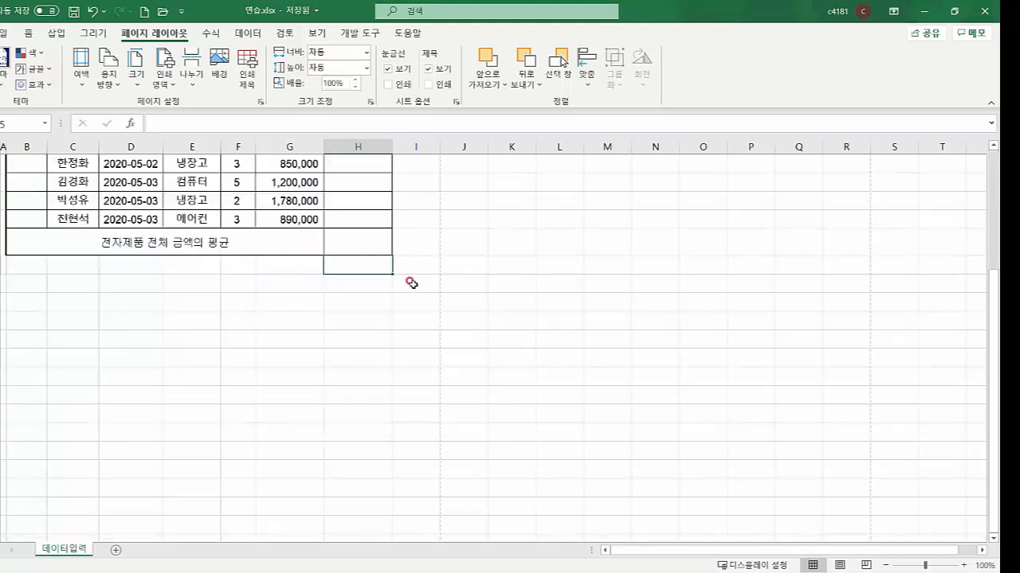
scroll(411, 283, "up", 3)
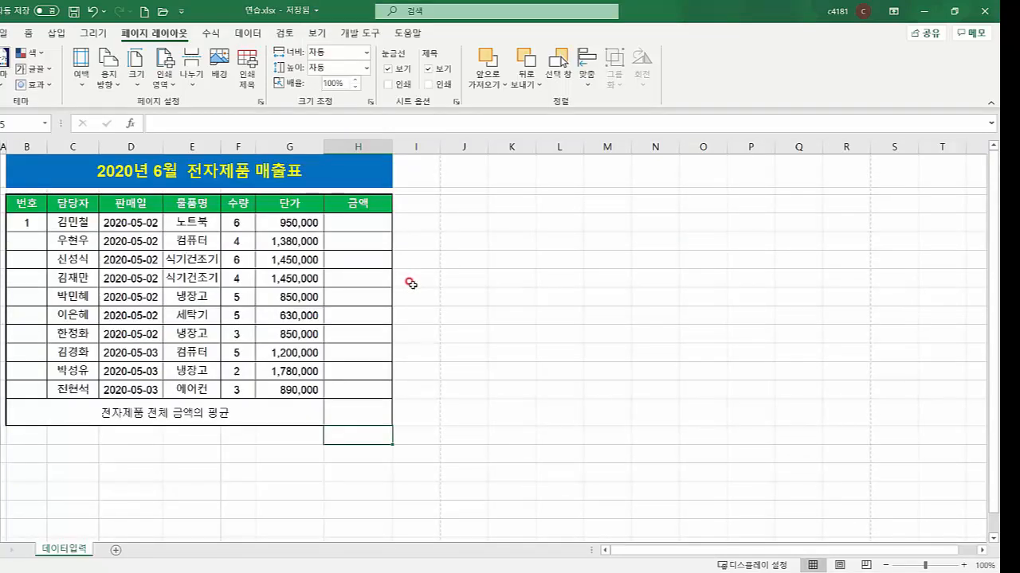